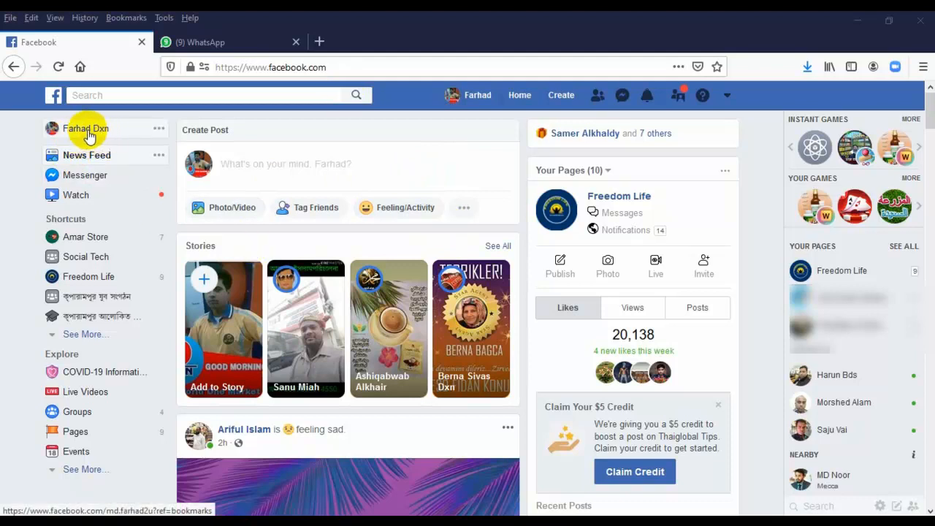
Look over your personal profile page, then return to the News Feed
{"action": "left_click", "coordinate": [475, 95]}
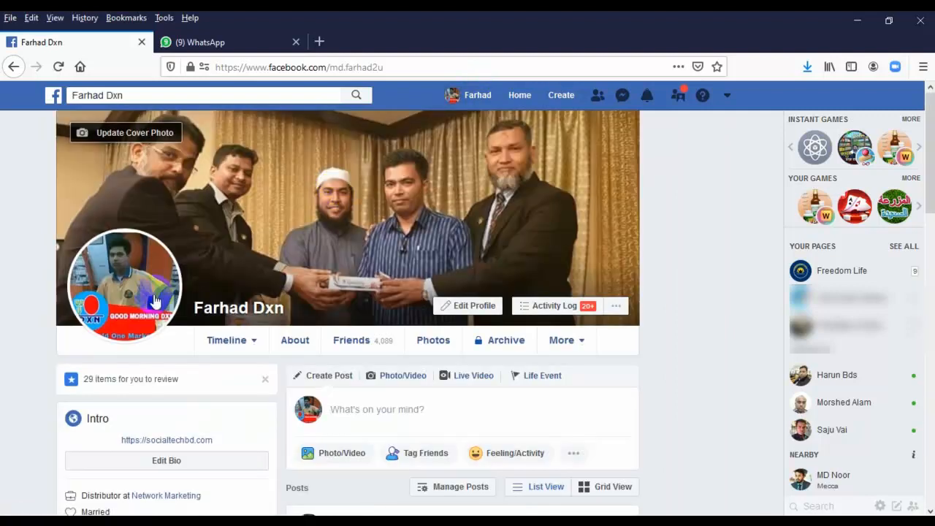
{"action": "mouse_move", "coordinate": [136, 286]}
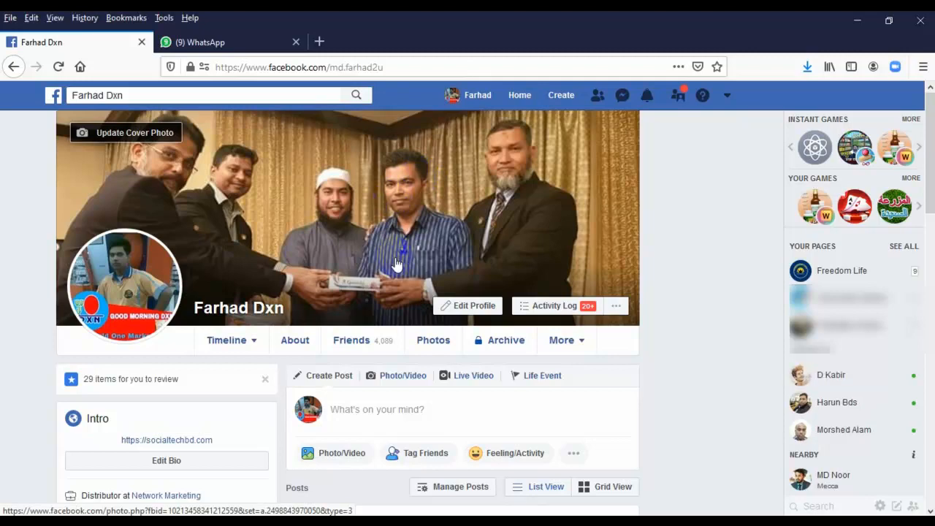
{"action": "scroll", "coordinate": [405, 265], "scroll_direction": "down", "scroll_amount": 10}
{"action": "scroll", "coordinate": [405, 265], "scroll_direction": "down", "scroll_amount": 5}
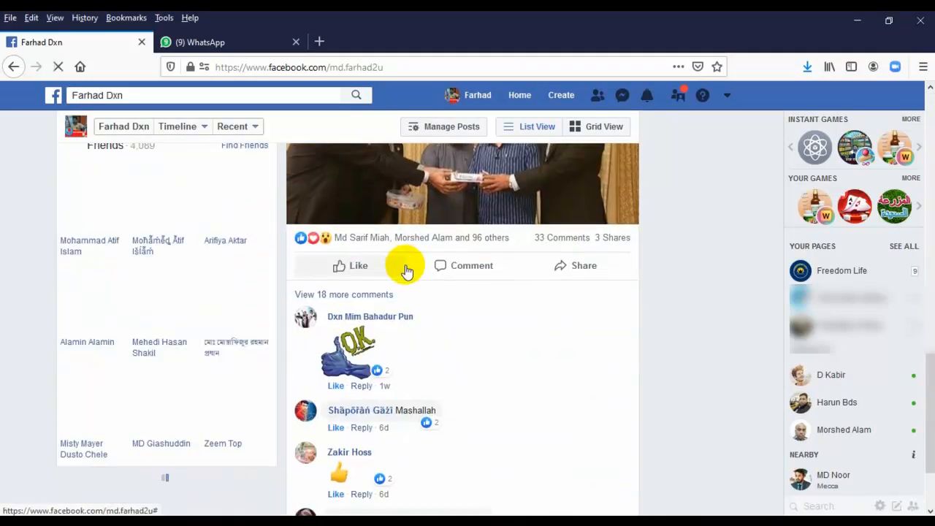
{"action": "scroll", "coordinate": [405, 266], "scroll_direction": "up", "scroll_amount": 15}
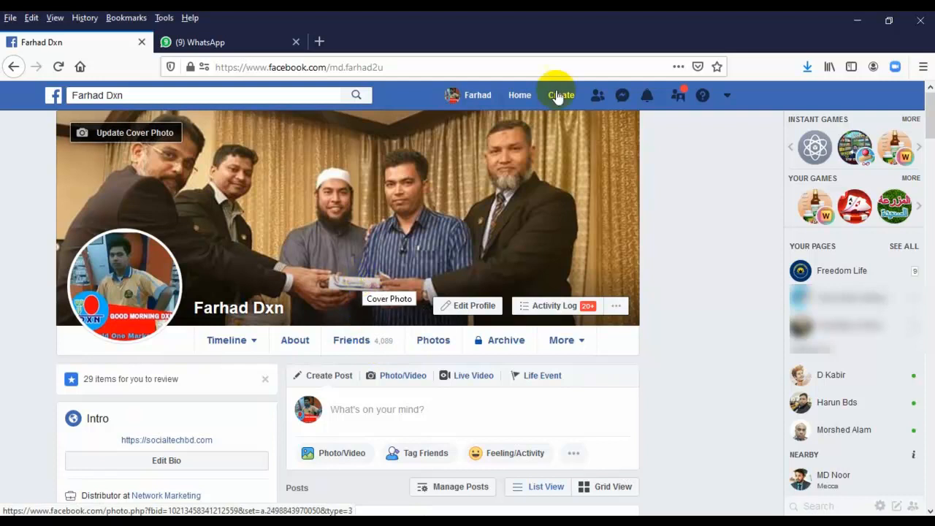
{"action": "left_click", "coordinate": [521, 94]}
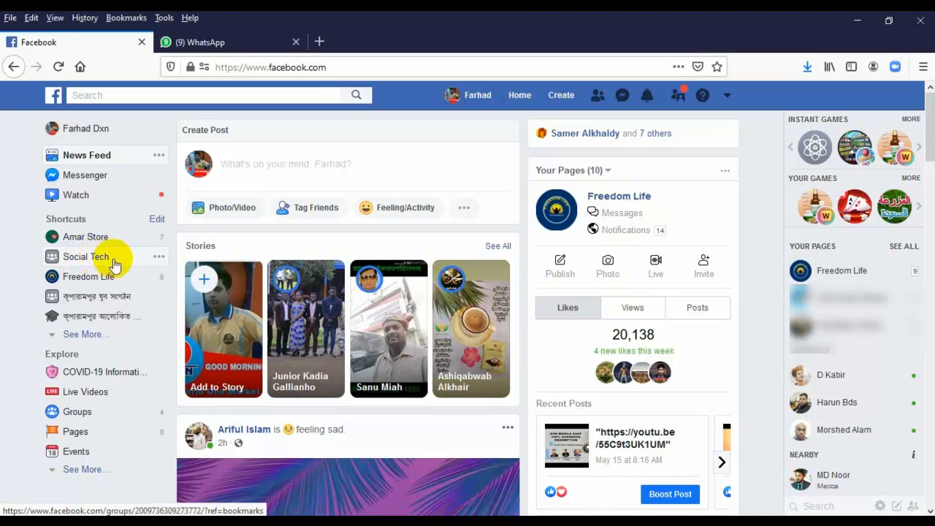
Open the Freedom Life business page and browse its posts, videos and details
{"action": "left_click", "coordinate": [82, 283]}
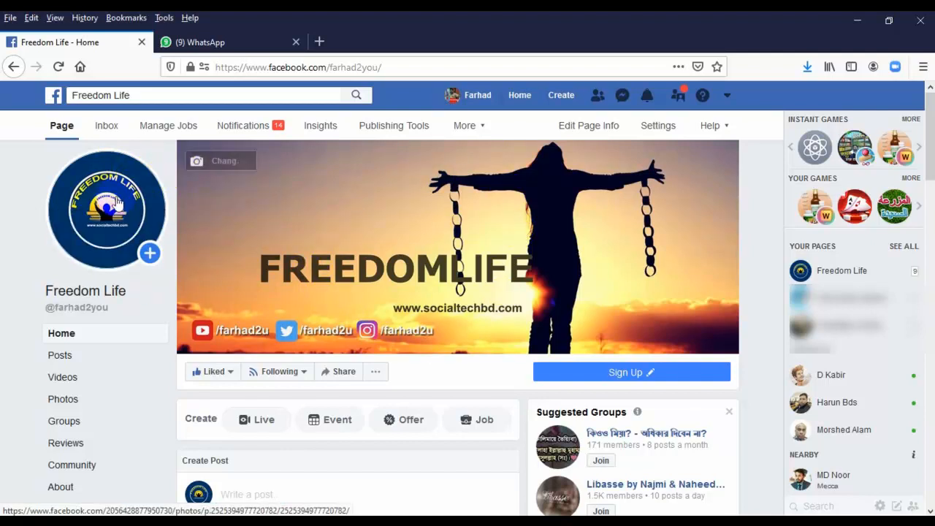
{"action": "left_click", "coordinate": [147, 180]}
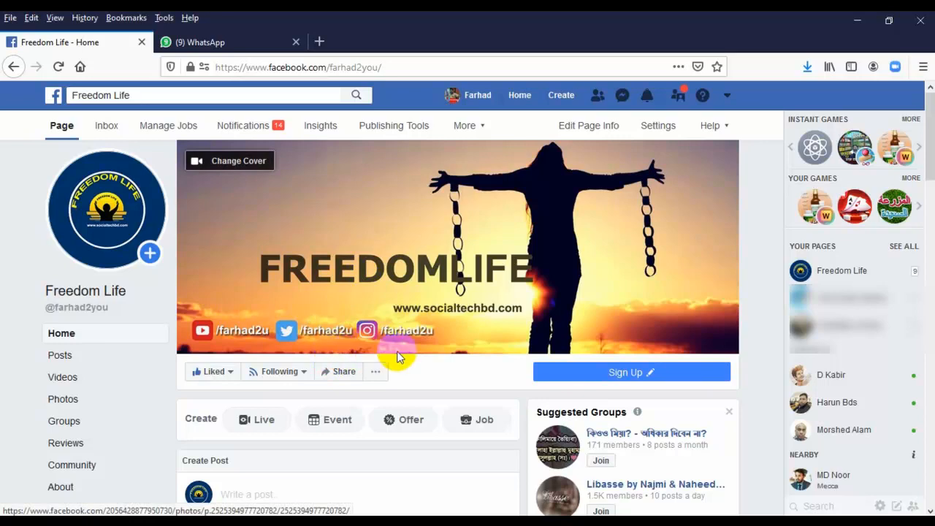
{"action": "scroll", "coordinate": [406, 354], "scroll_direction": "down", "scroll_amount": 4}
{"action": "scroll", "coordinate": [405, 355], "scroll_direction": "up", "scroll_amount": 3}
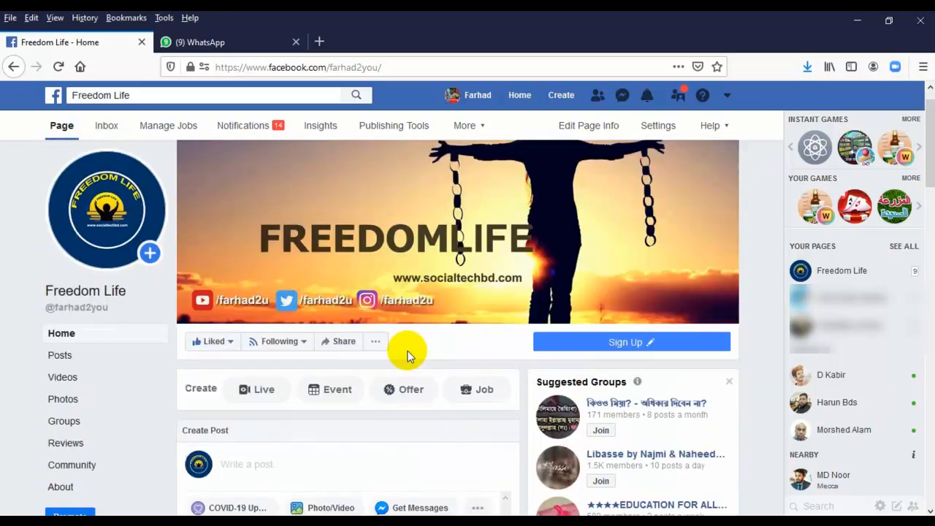
{"action": "scroll", "coordinate": [417, 355], "scroll_direction": "down", "scroll_amount": 5}
{"action": "scroll", "coordinate": [553, 329], "scroll_direction": "down", "scroll_amount": 6}
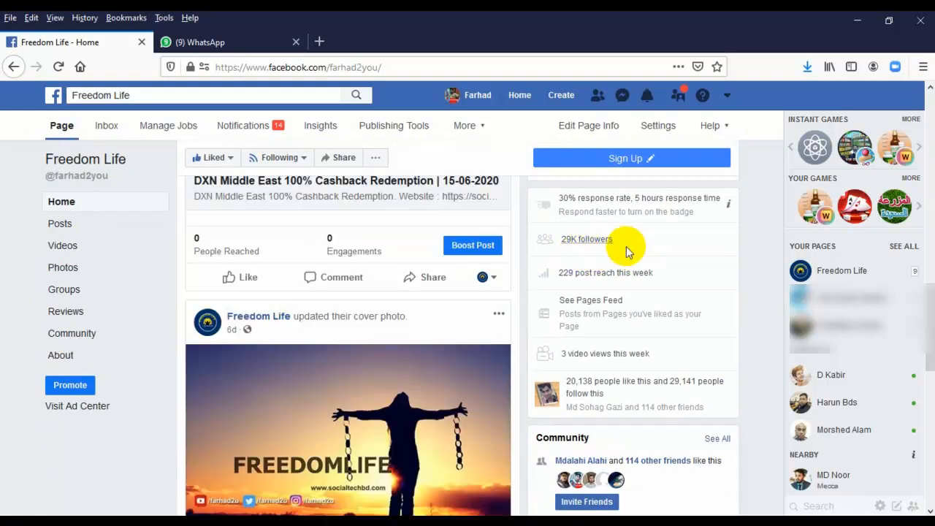
{"action": "scroll", "coordinate": [638, 313], "scroll_direction": "down", "scroll_amount": 1}
{"action": "scroll", "coordinate": [637, 313], "scroll_direction": "down", "scroll_amount": 3}
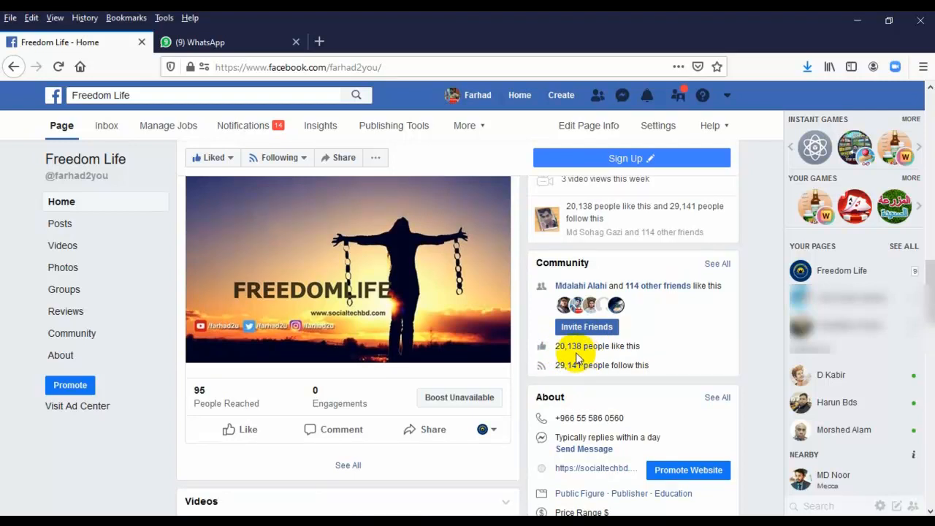
{"action": "scroll", "coordinate": [554, 299], "scroll_direction": "down", "scroll_amount": 3}
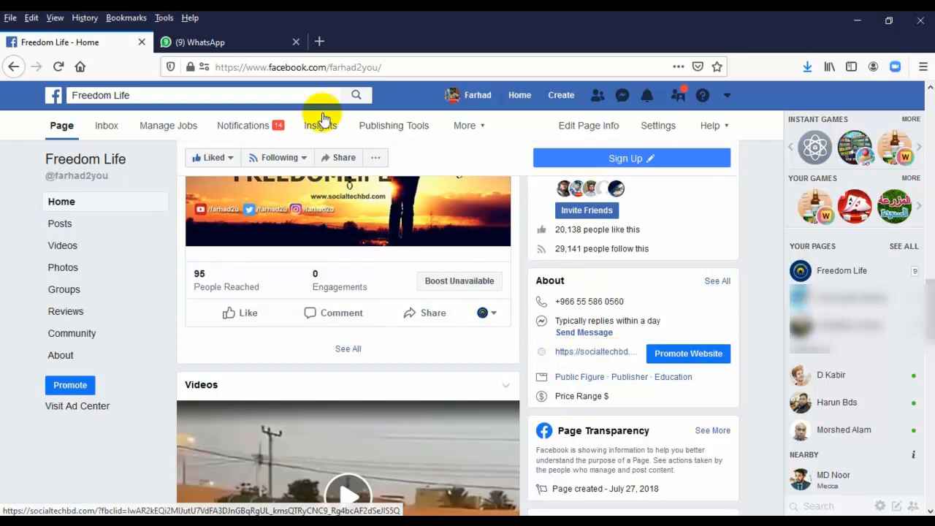
Select the Freedom Life page's web address, then keep scrolling through the page
{"action": "left_click", "coordinate": [391, 67]}
{"action": "left_click_drag", "start_coordinate": [392, 68], "coordinate": [751, 83]}
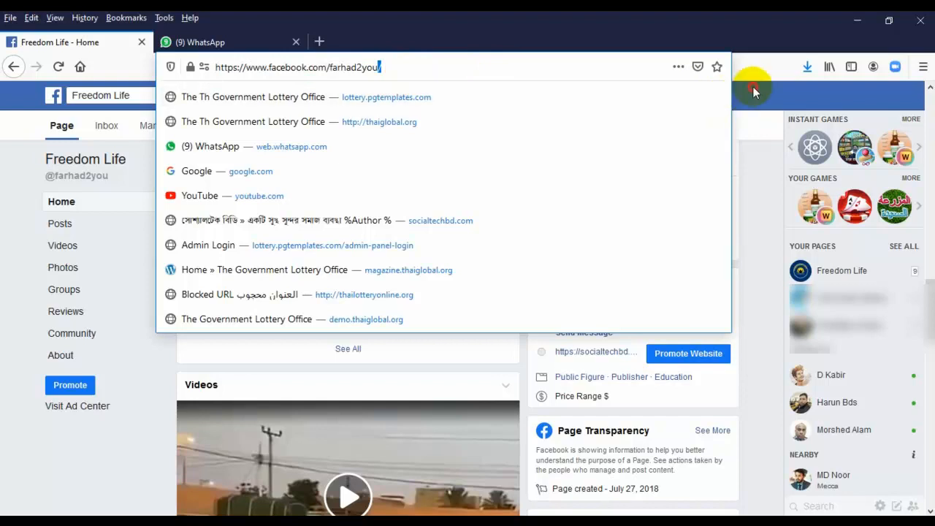
{"action": "left_click", "coordinate": [740, 94]}
{"action": "scroll", "coordinate": [632, 352], "scroll_direction": "down", "scroll_amount": 3}
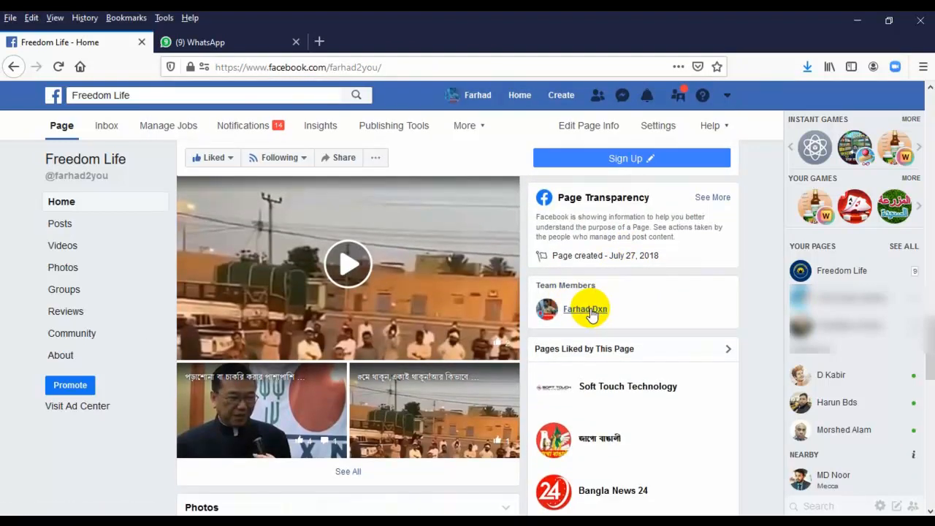
{"action": "scroll", "coordinate": [365, 307], "scroll_direction": "down", "scroll_amount": 10}
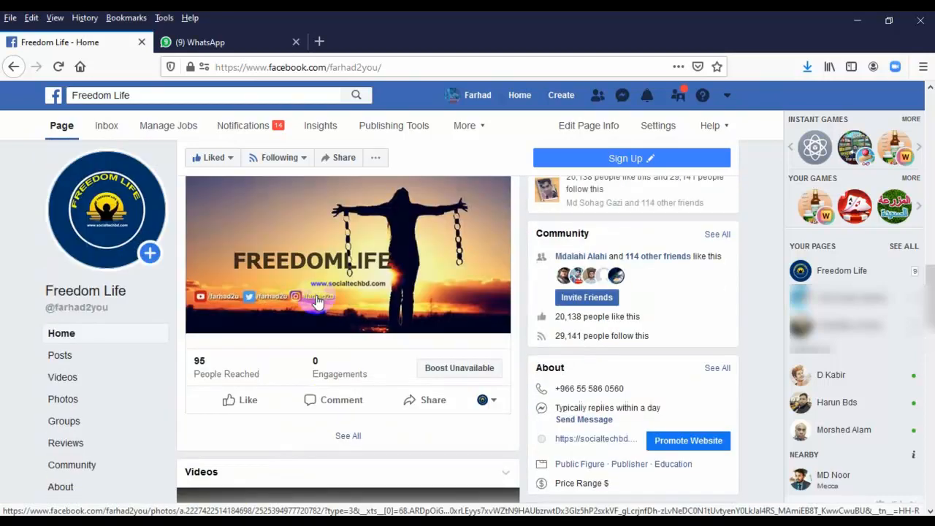
{"action": "scroll", "coordinate": [318, 301], "scroll_direction": "up", "scroll_amount": 6}
{"action": "scroll", "coordinate": [313, 297], "scroll_direction": "down", "scroll_amount": 5}
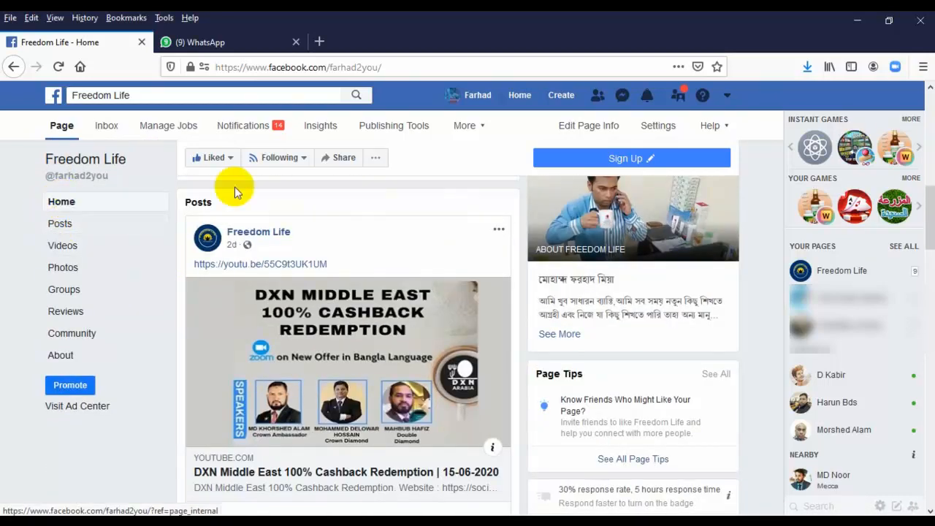
{"action": "scroll", "coordinate": [400, 341], "scroll_direction": "down", "scroll_amount": 5}
{"action": "scroll", "coordinate": [382, 340], "scroll_direction": "up", "scroll_amount": 5}
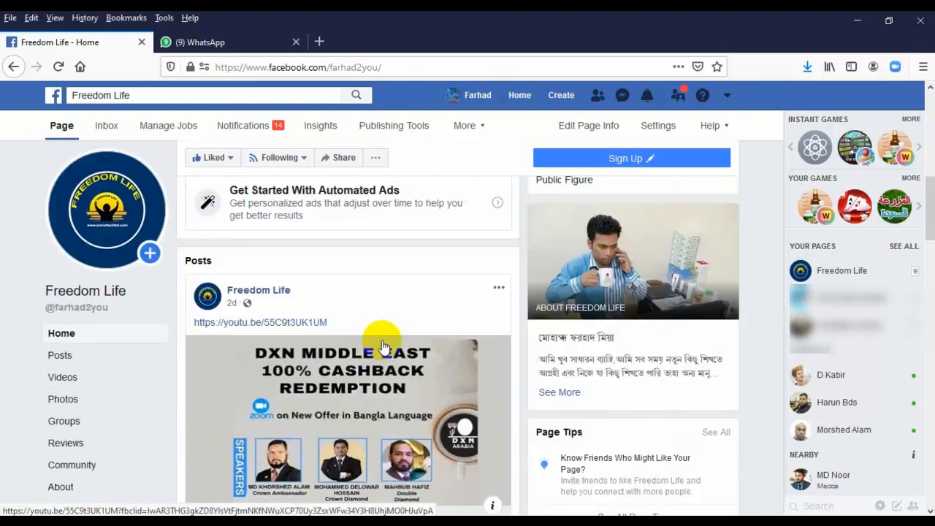
{"action": "scroll", "coordinate": [124, 307], "scroll_direction": "down", "scroll_amount": 3}
Show Freedom Life's Posts section and browse its YouTube link and cover photo posts
{"action": "left_click", "coordinate": [61, 225]}
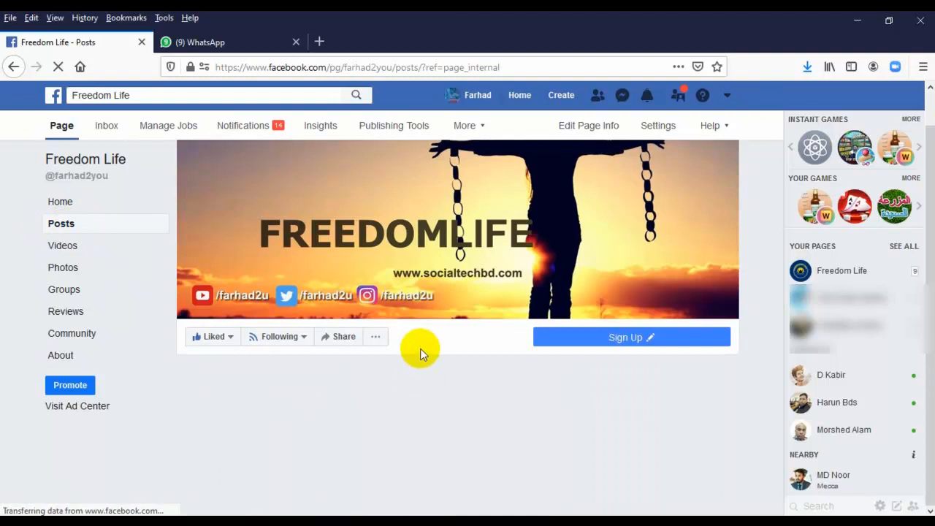
{"action": "scroll", "coordinate": [420, 349], "scroll_direction": "down", "scroll_amount": 3}
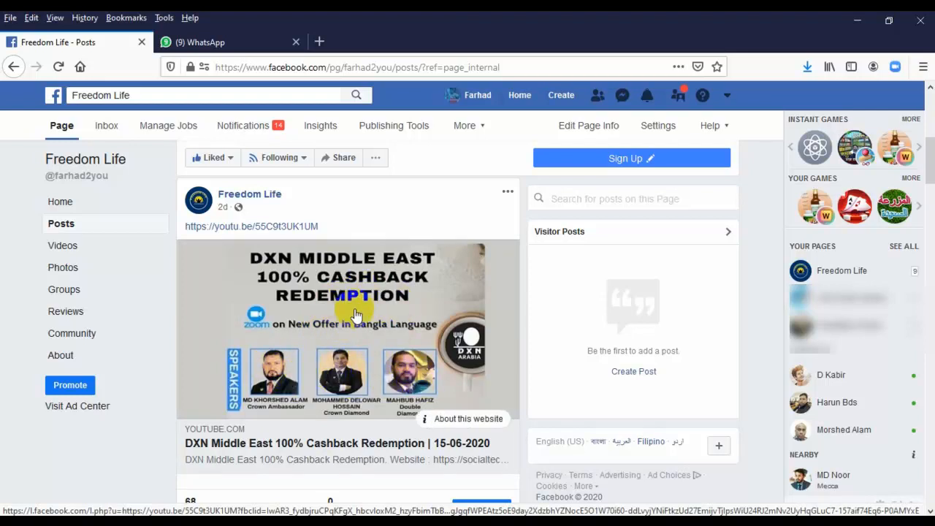
{"action": "scroll", "coordinate": [355, 315], "scroll_direction": "down", "scroll_amount": 3}
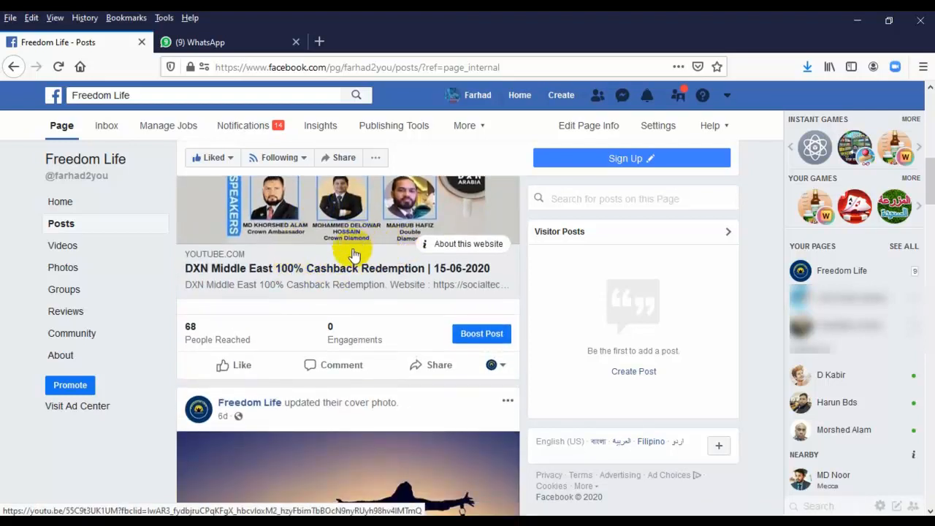
{"action": "scroll", "coordinate": [353, 253], "scroll_direction": "up", "scroll_amount": 1}
{"action": "scroll", "coordinate": [351, 248], "scroll_direction": "down", "scroll_amount": 1}
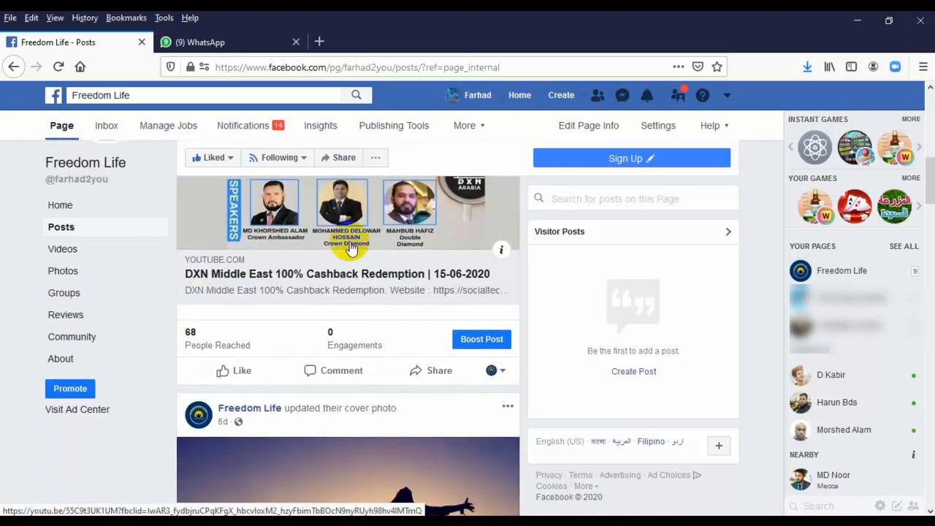
{"action": "scroll", "coordinate": [351, 248], "scroll_direction": "down", "scroll_amount": 3}
{"action": "scroll", "coordinate": [351, 248], "scroll_direction": "up", "scroll_amount": 10}
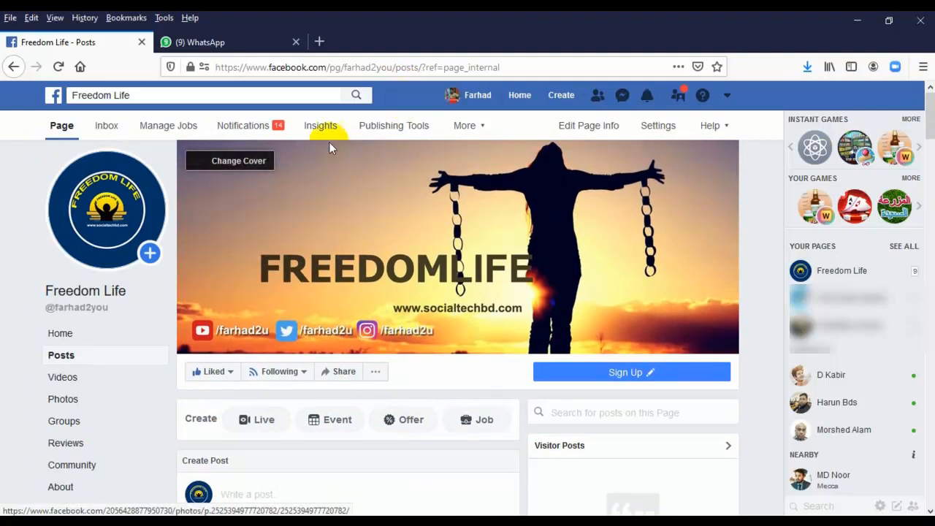
Return to the News Feed, reload it, and bring up the Create menu
{"action": "left_click", "coordinate": [518, 95]}
{"action": "scroll", "coordinate": [526, 204], "scroll_direction": "down", "scroll_amount": 3}
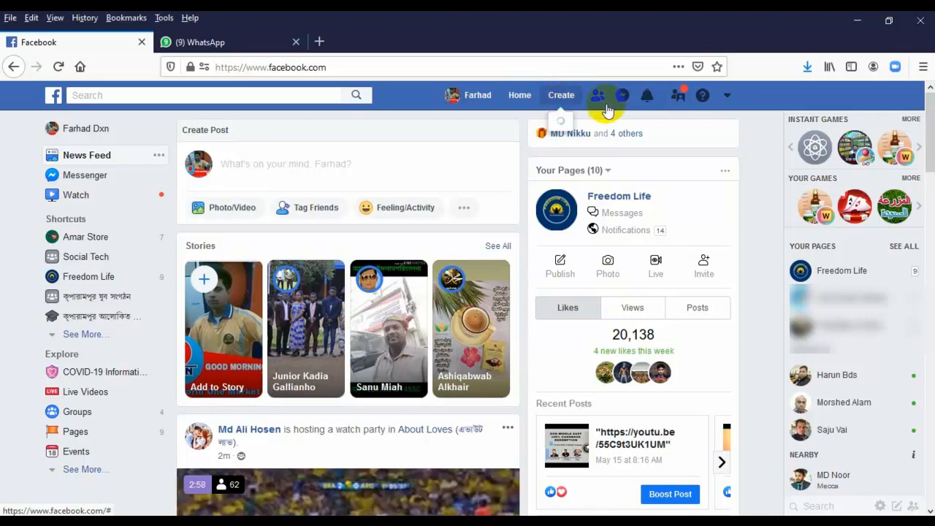
{"action": "key", "text": "F5"}
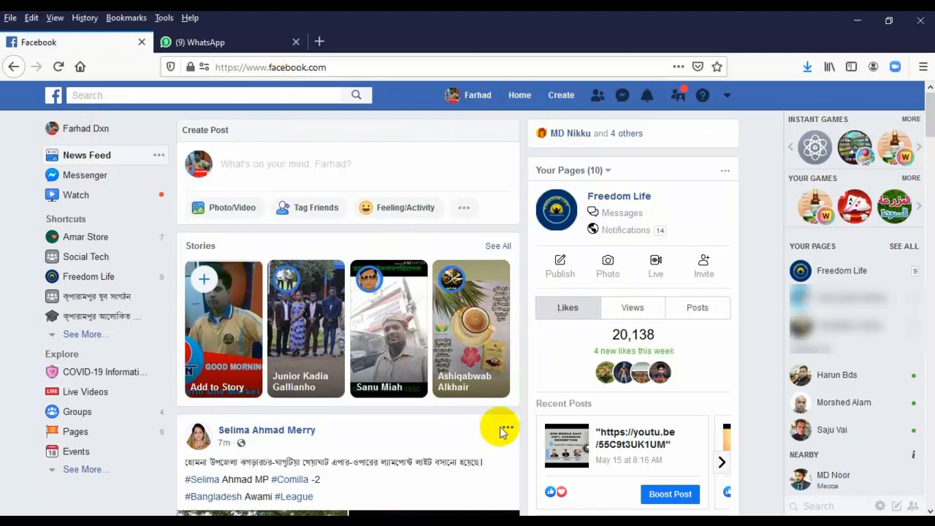
{"action": "left_click", "coordinate": [556, 100]}
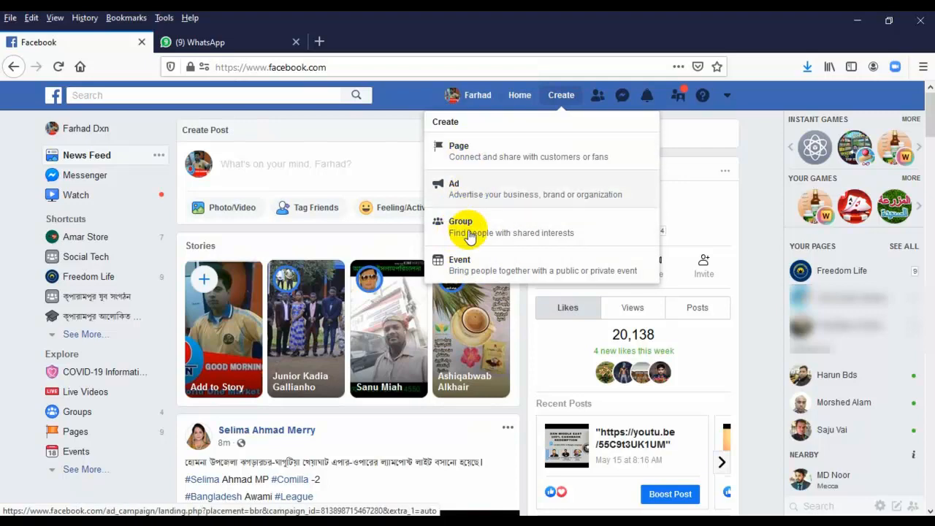
Start a new Page of the Business or Brand type
{"action": "left_click", "coordinate": [463, 149]}
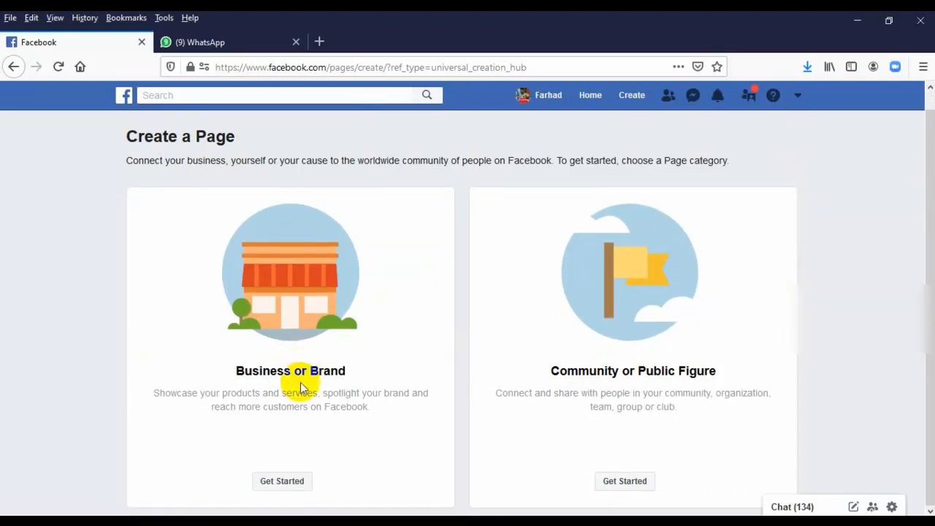
{"action": "left_click", "coordinate": [279, 481]}
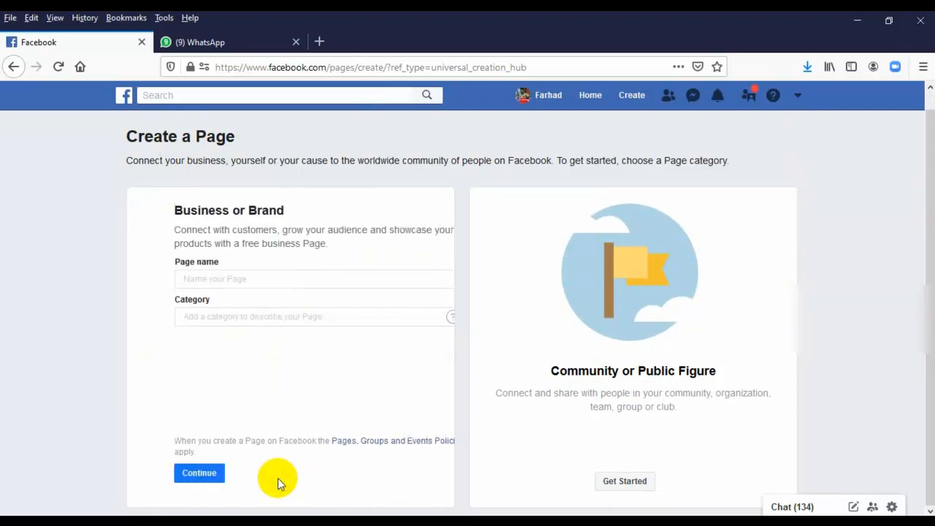
Name the page 'Healthly Life' and choose Business Service as its category
{"action": "left_click", "coordinate": [212, 278]}
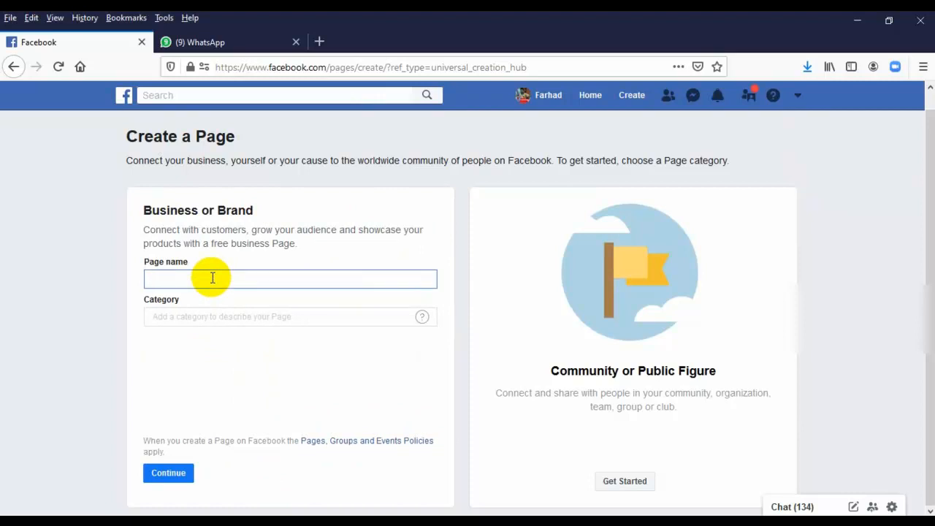
{"action": "left_click", "coordinate": [198, 316]}
{"action": "left_click", "coordinate": [212, 280]}
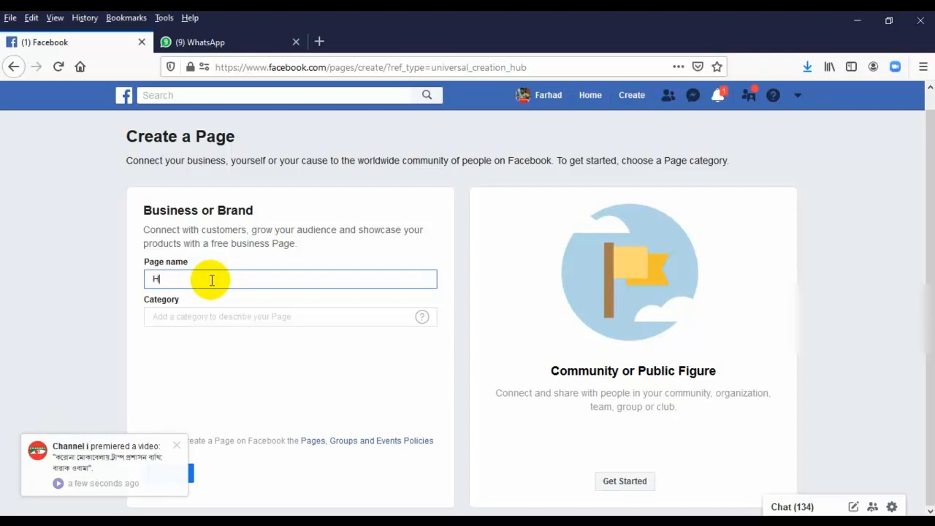
{"action": "type", "text": "althly Li"}
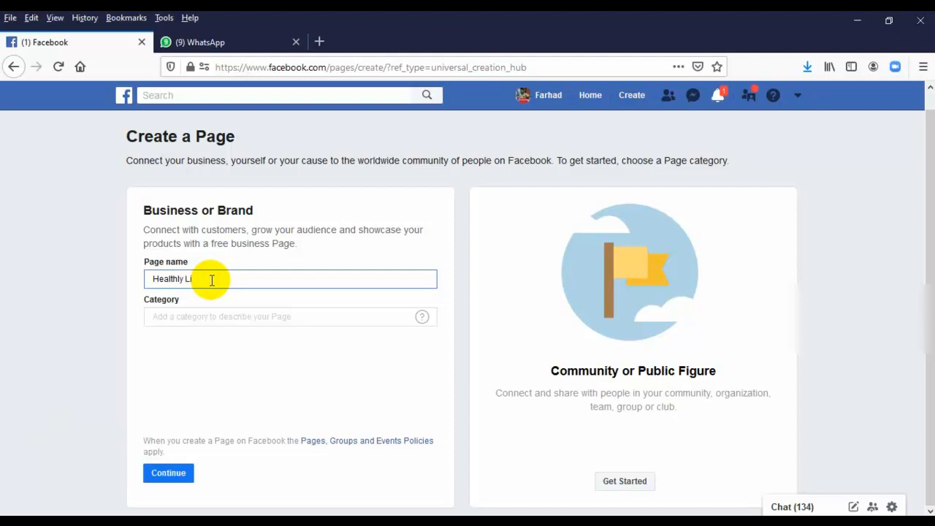
{"action": "type", "text": "fe"}
{"action": "left_click", "coordinate": [216, 317]}
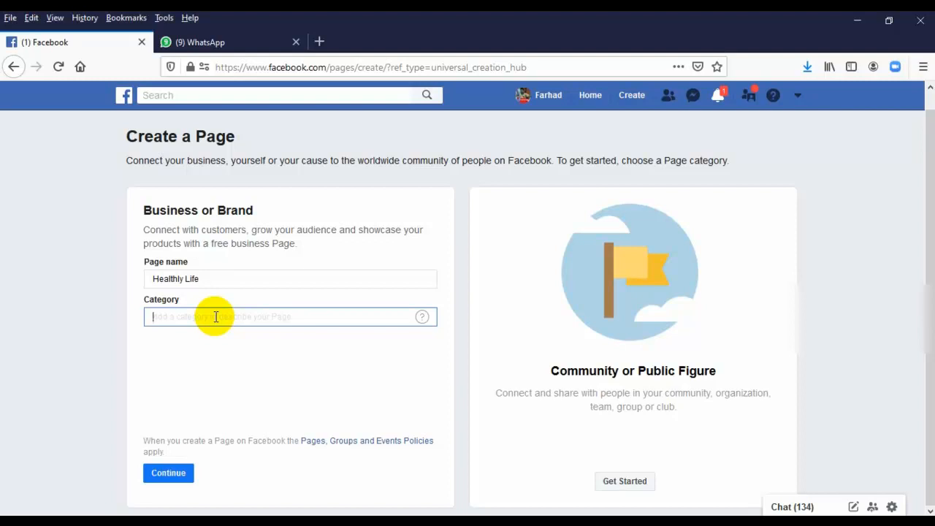
{"action": "type", "text": "Bu"}
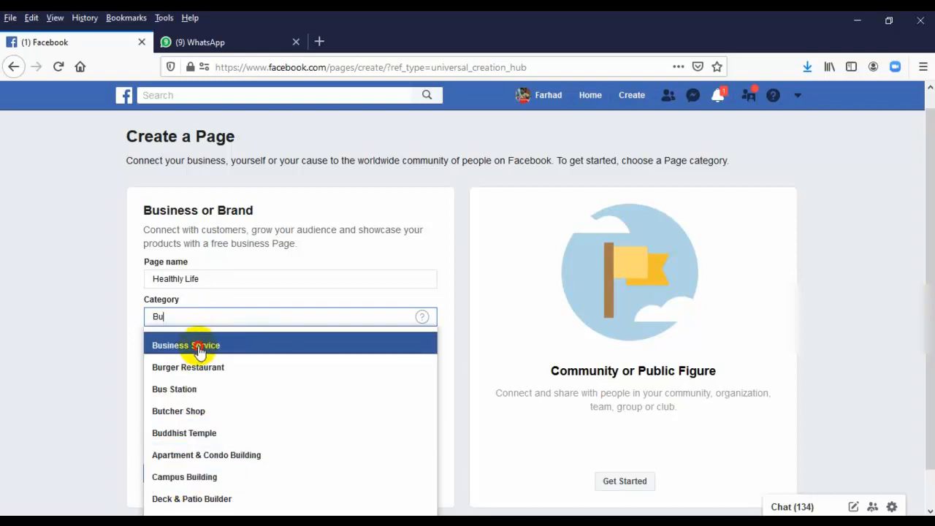
{"action": "left_click", "coordinate": [200, 349]}
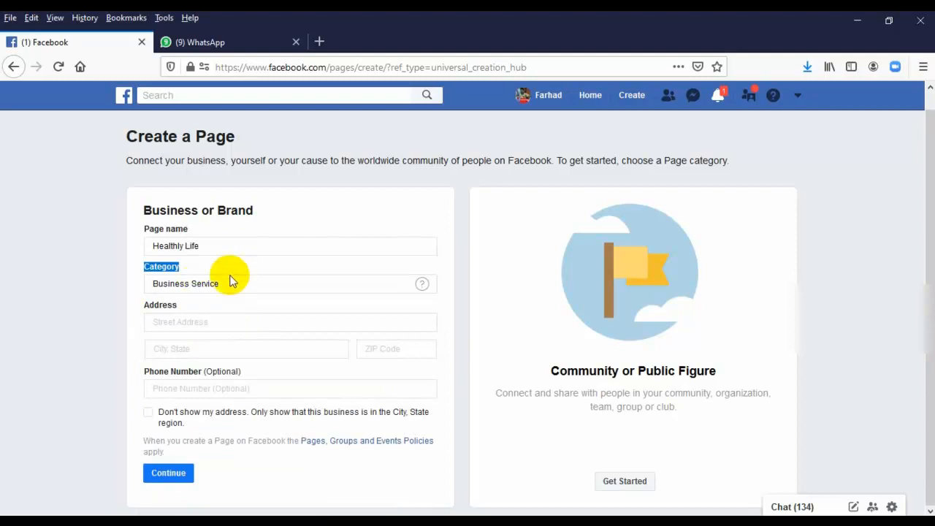
Enter address Makkah, city An Nuzhah, ZIP 24221 and the business phone number, then submit
{"action": "left_click", "coordinate": [193, 321]}
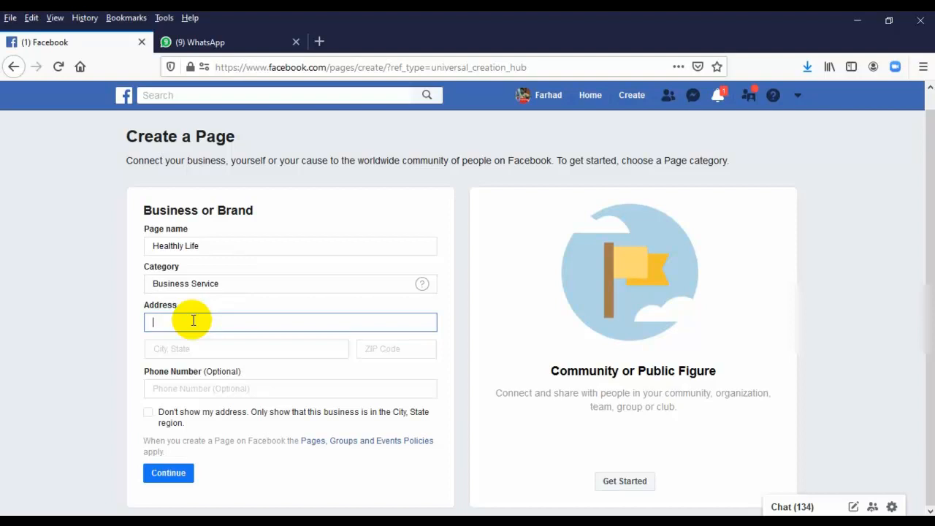
{"action": "type", "text": "Makkah"}
{"action": "left_click", "coordinate": [195, 347]}
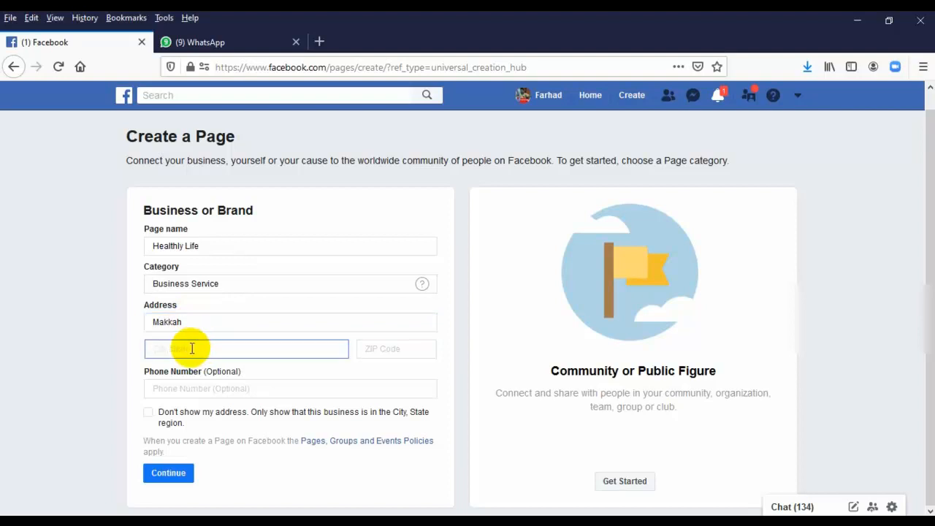
{"action": "type", "text": "Makkah"}
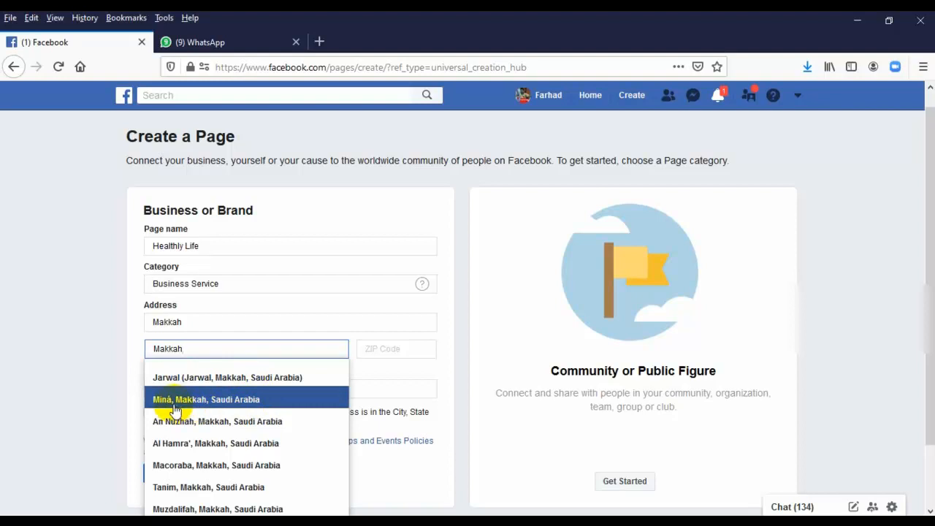
{"action": "left_click", "coordinate": [249, 429]}
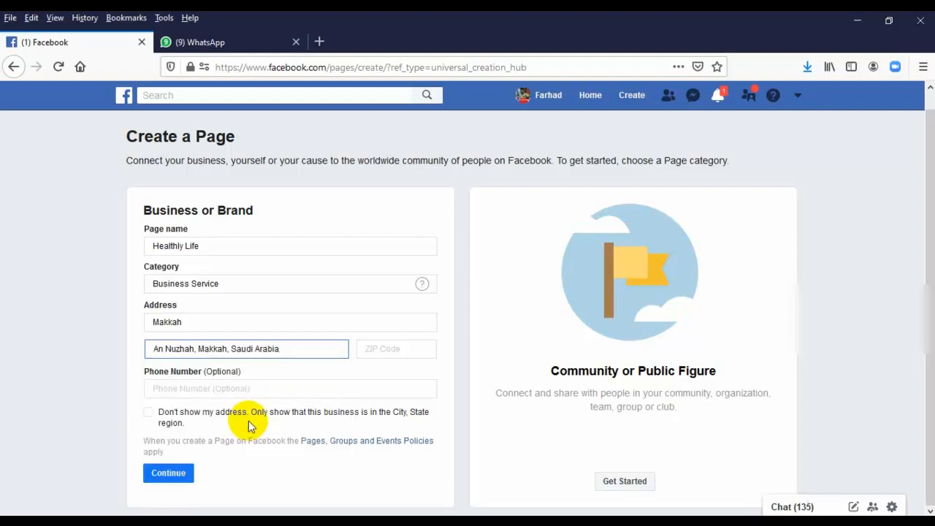
{"action": "left_click", "coordinate": [403, 349]}
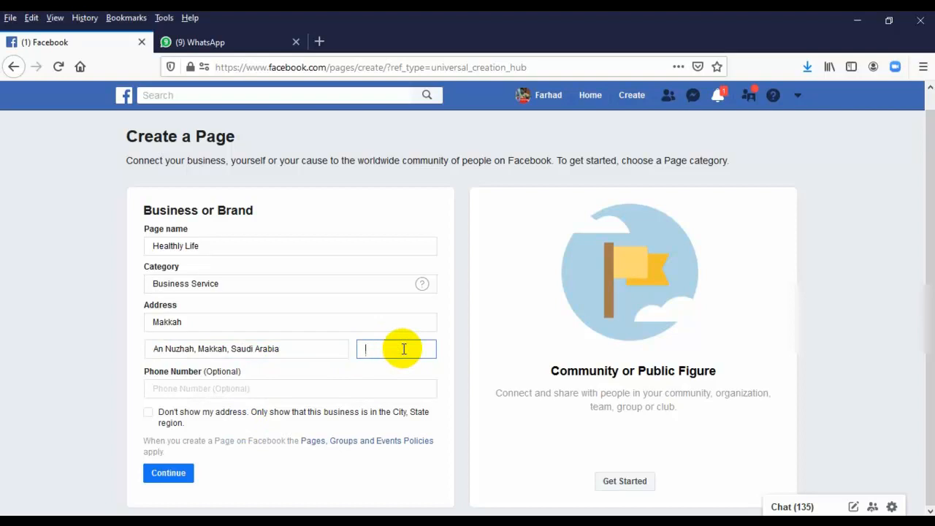
{"action": "type", "text": "24221"}
{"action": "left_click", "coordinate": [262, 388]}
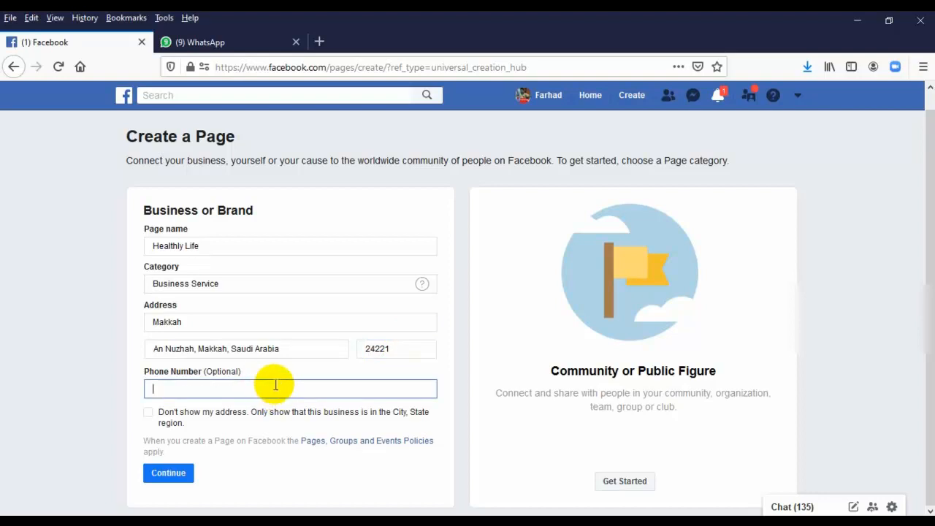
{"action": "left_click", "coordinate": [456, 389]}
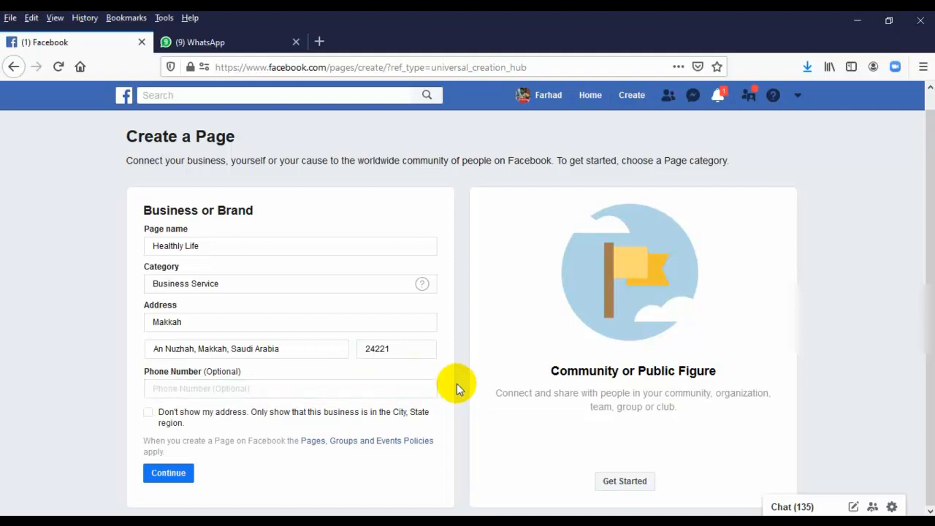
{"action": "left_click", "coordinate": [267, 388]}
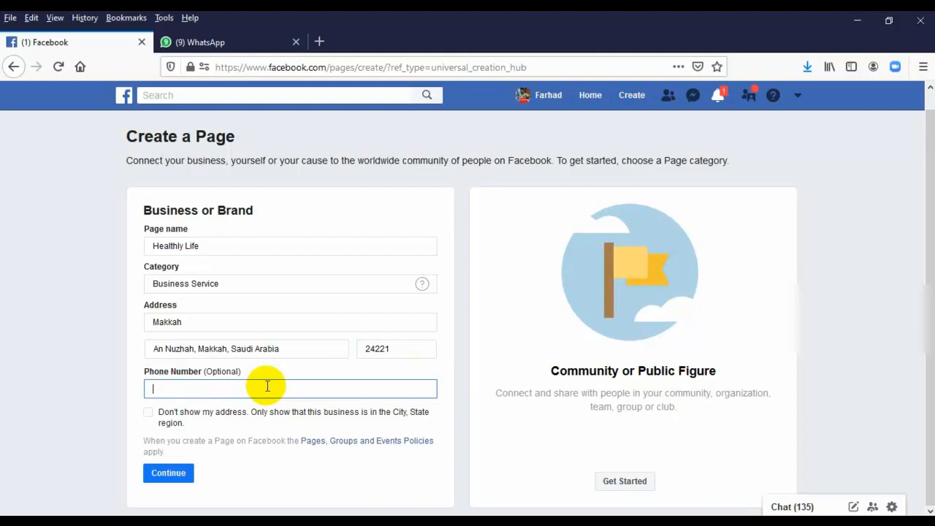
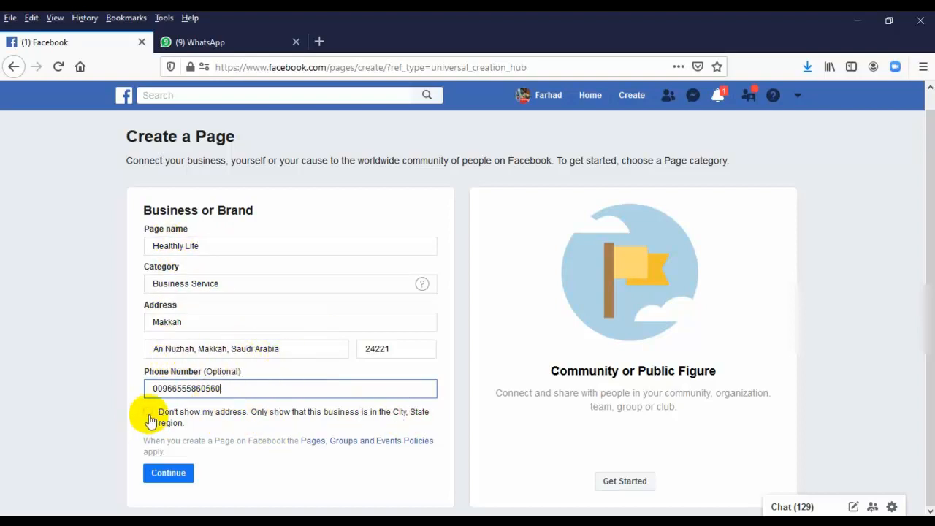
{"action": "left_click", "coordinate": [169, 472]}
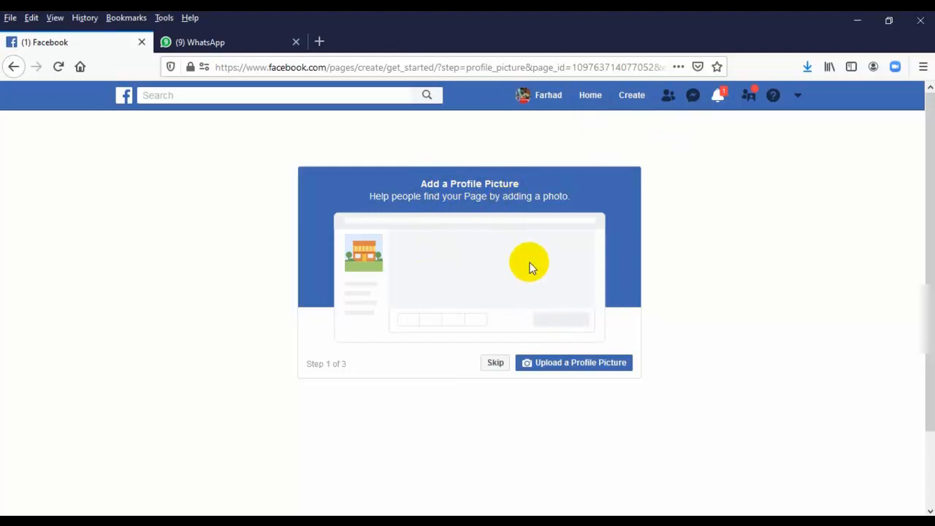
Upload 760X320.png as the new page's profile picture
{"action": "left_click", "coordinate": [553, 367]}
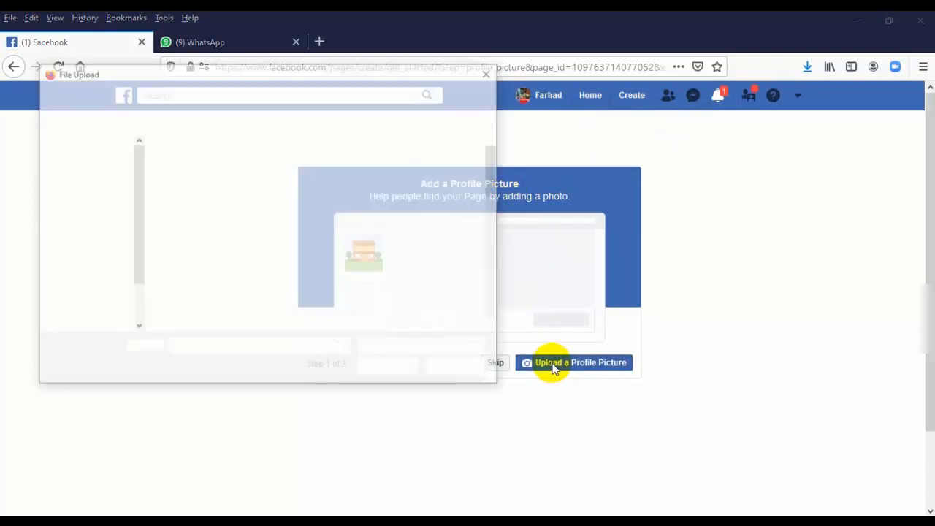
{"action": "left_click_drag", "start_coordinate": [494, 171], "coordinate": [476, 154]}
{"action": "double_click", "coordinate": [431, 295]}
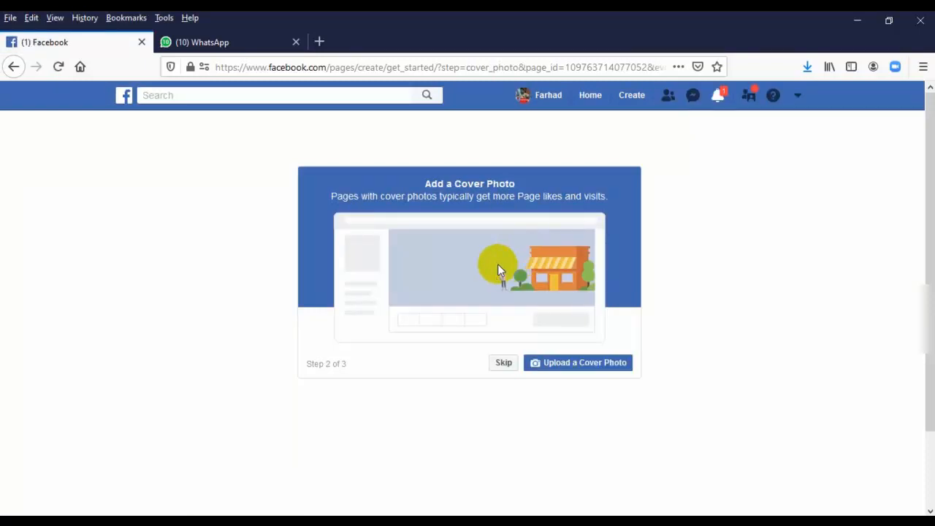
Skip the cover photo and decline setting up online bookings
{"action": "scroll", "coordinate": [496, 270], "scroll_direction": "down", "scroll_amount": 3}
{"action": "scroll", "coordinate": [485, 279], "scroll_direction": "up", "scroll_amount": 3}
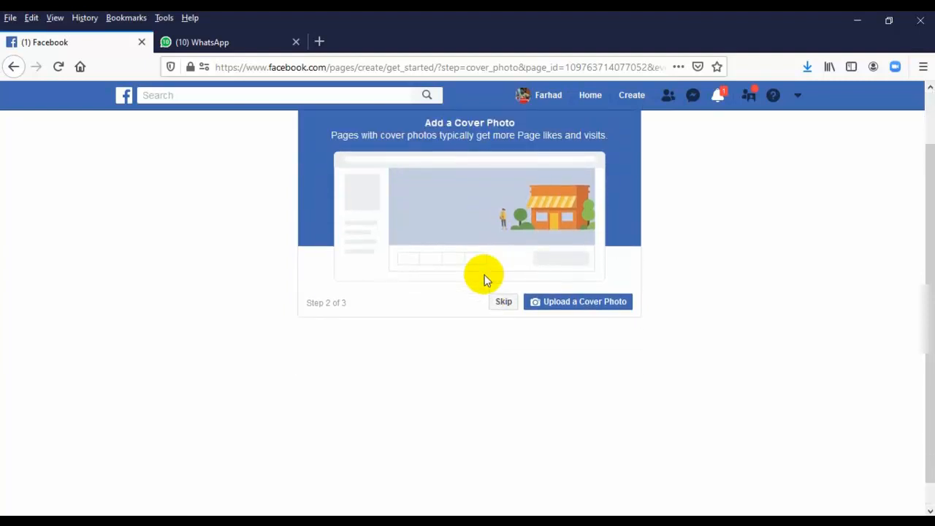
{"action": "scroll", "coordinate": [483, 274], "scroll_direction": "down", "scroll_amount": 3}
{"action": "scroll", "coordinate": [475, 246], "scroll_direction": "up", "scroll_amount": 3}
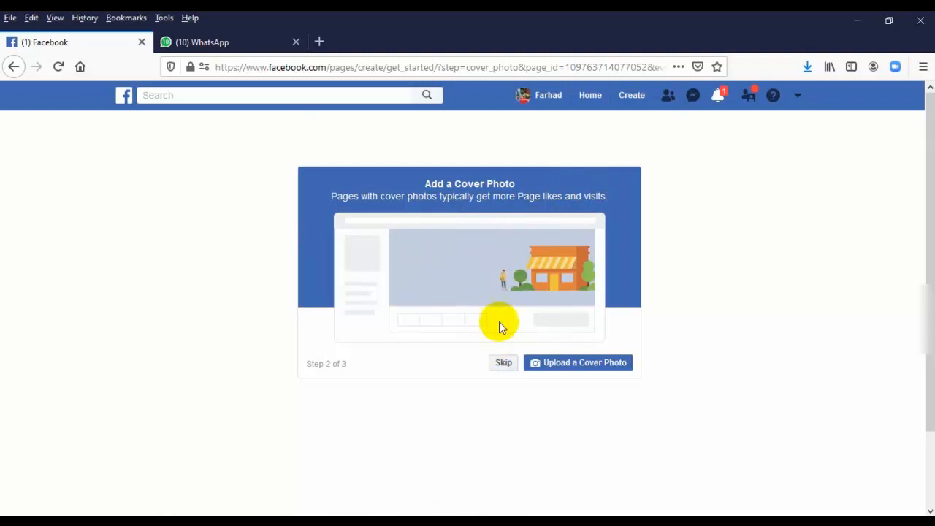
{"action": "left_click", "coordinate": [501, 363]}
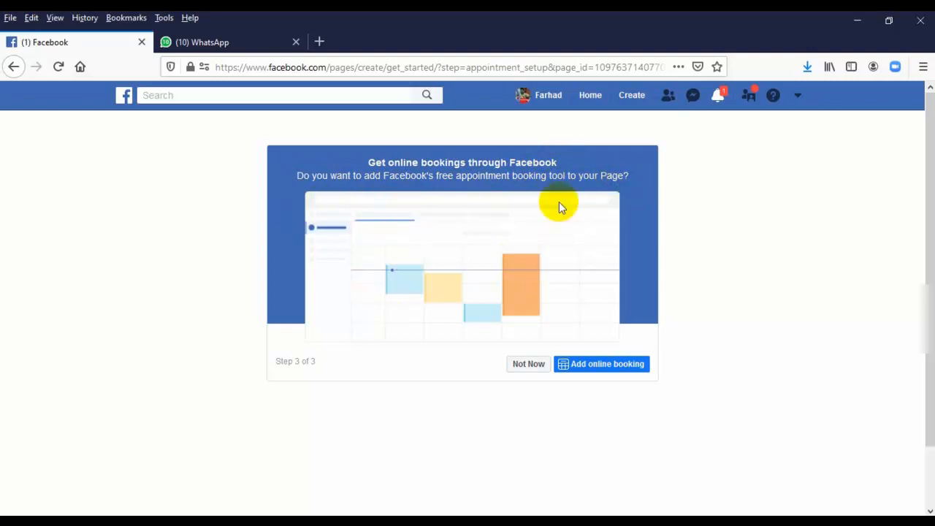
{"action": "left_click", "coordinate": [529, 369]}
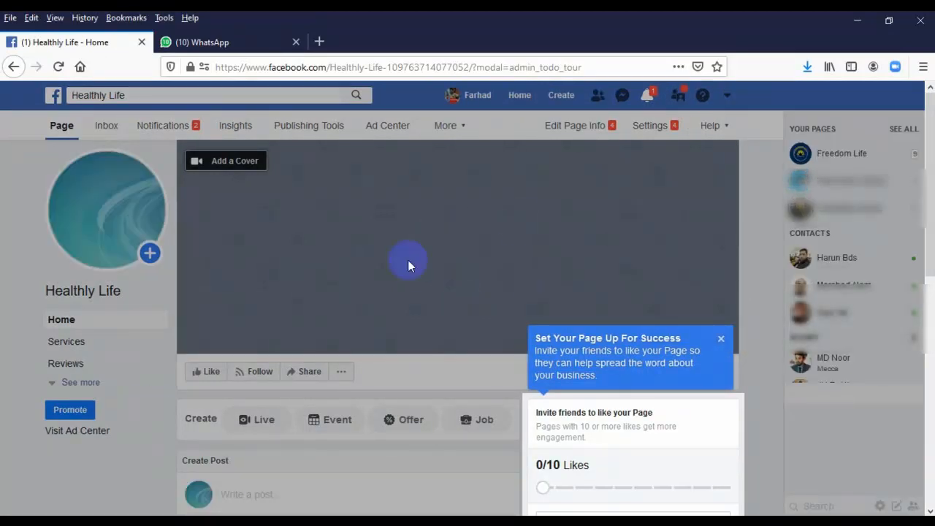
Invite four friends from the Invite friends panel to like Healthly Life
{"action": "scroll", "coordinate": [446, 263], "scroll_direction": "down", "scroll_amount": 5}
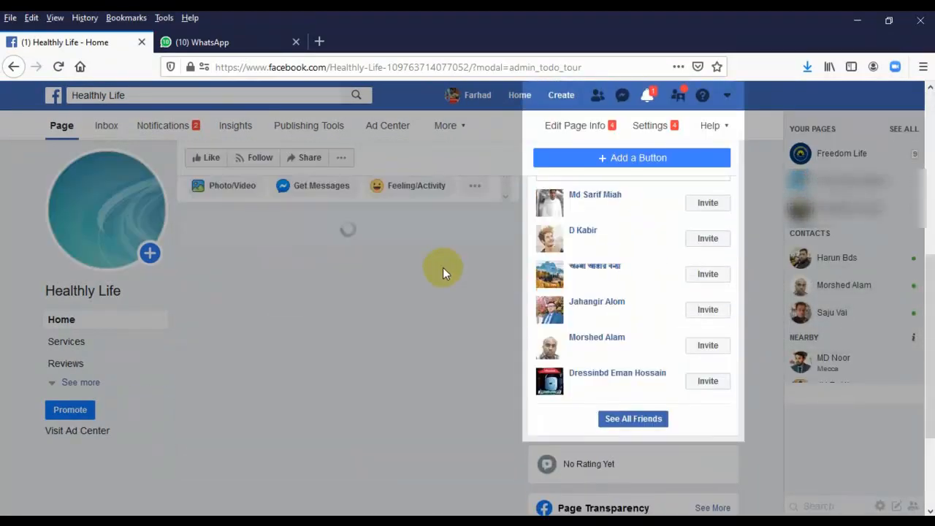
{"action": "scroll", "coordinate": [443, 268], "scroll_direction": "up", "scroll_amount": 4}
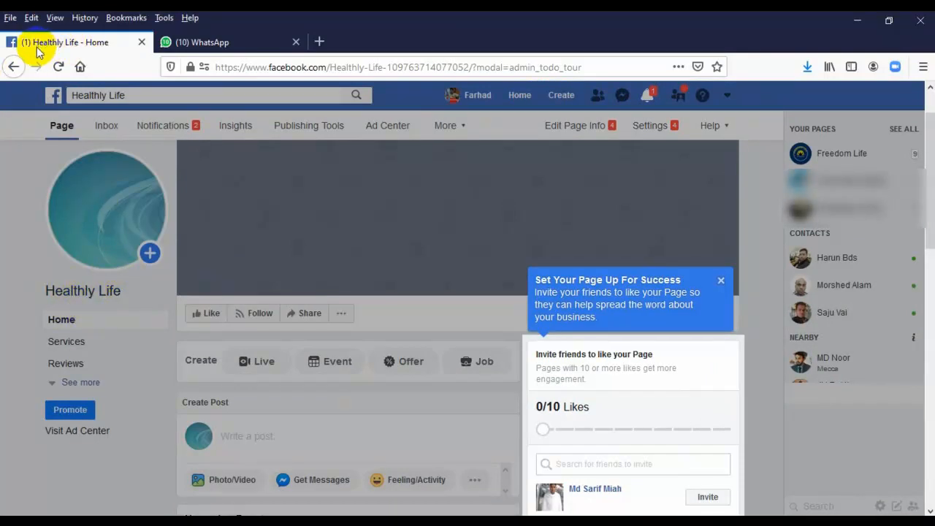
{"action": "scroll", "coordinate": [379, 380], "scroll_direction": "down", "scroll_amount": 4}
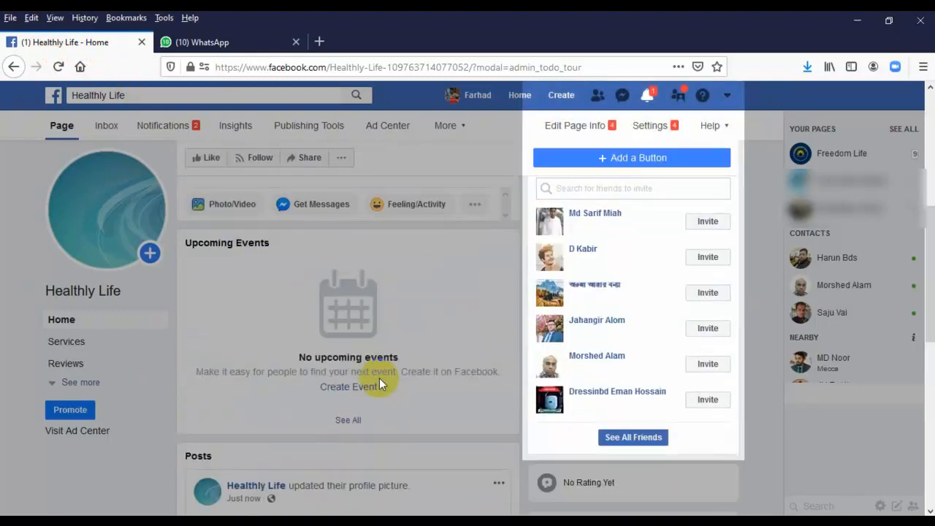
{"action": "scroll", "coordinate": [379, 377], "scroll_direction": "down", "scroll_amount": 2}
{"action": "scroll", "coordinate": [379, 378], "scroll_direction": "up", "scroll_amount": 6}
{"action": "scroll", "coordinate": [379, 377], "scroll_direction": "down", "scroll_amount": 3}
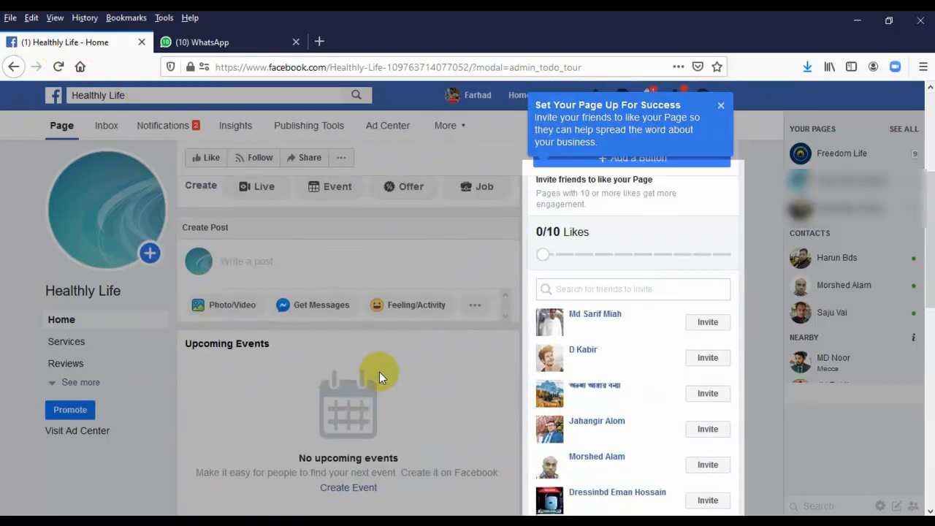
{"action": "scroll", "coordinate": [379, 372], "scroll_direction": "down", "scroll_amount": 7}
{"action": "scroll", "coordinate": [419, 323], "scroll_direction": "up", "scroll_amount": 3}
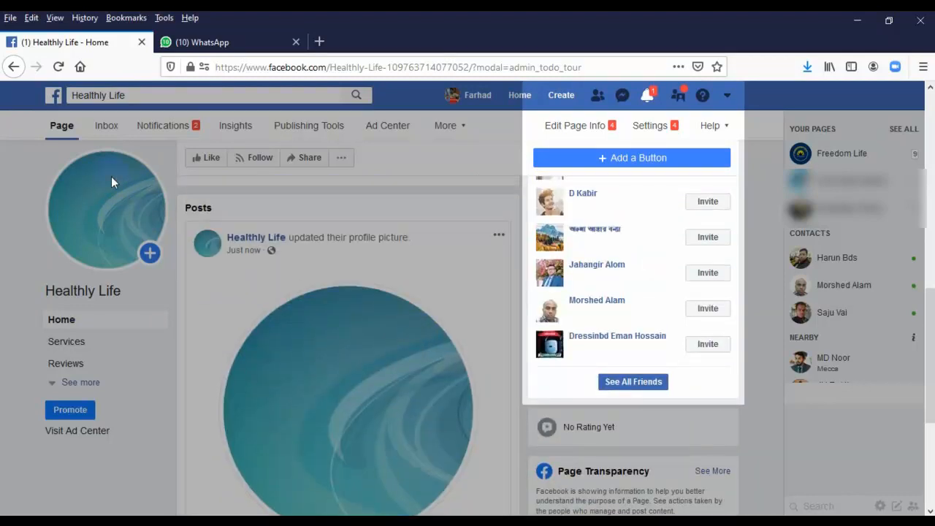
{"action": "scroll", "coordinate": [312, 352], "scroll_direction": "down", "scroll_amount": 3}
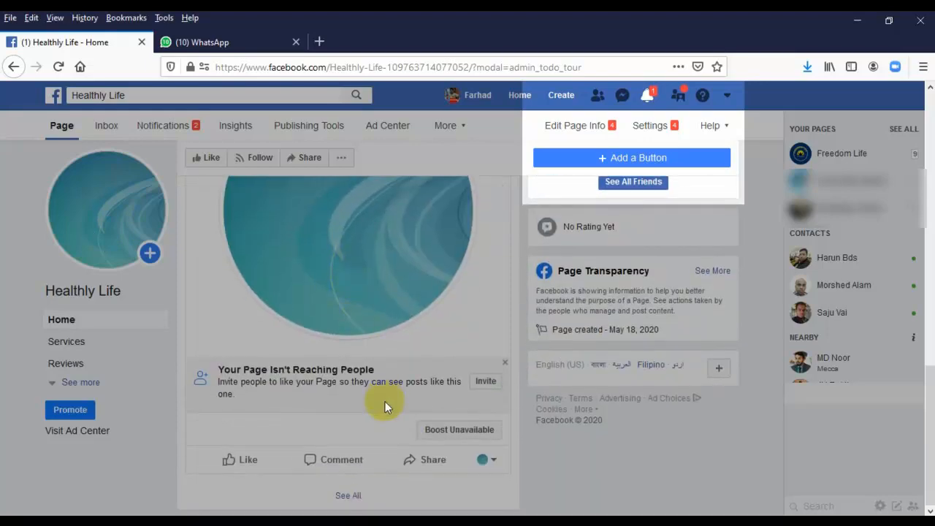
{"action": "scroll", "coordinate": [386, 401], "scroll_direction": "up", "scroll_amount": 2}
{"action": "scroll", "coordinate": [387, 407], "scroll_direction": "up", "scroll_amount": 6}
{"action": "scroll", "coordinate": [441, 337], "scroll_direction": "down", "scroll_amount": 3}
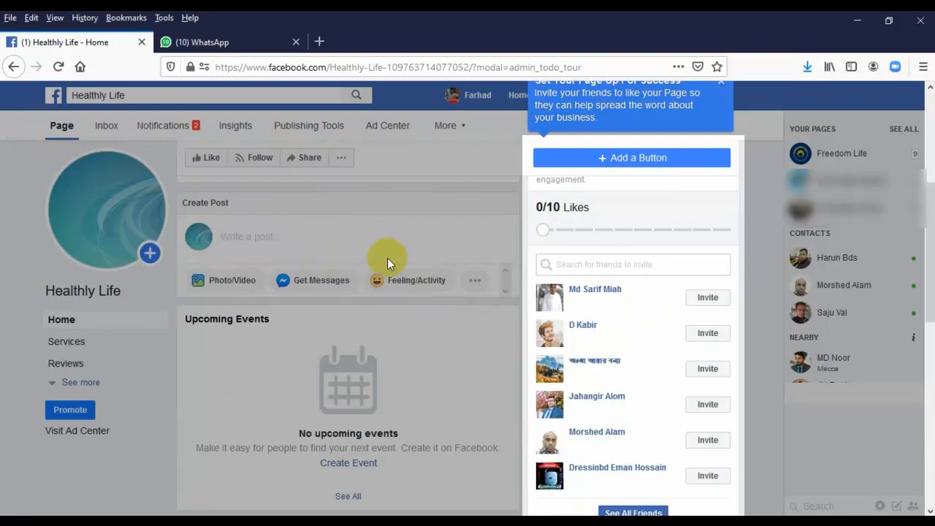
{"action": "scroll", "coordinate": [630, 338], "scroll_direction": "up", "scroll_amount": 2}
{"action": "scroll", "coordinate": [630, 298], "scroll_direction": "down", "scroll_amount": 3}
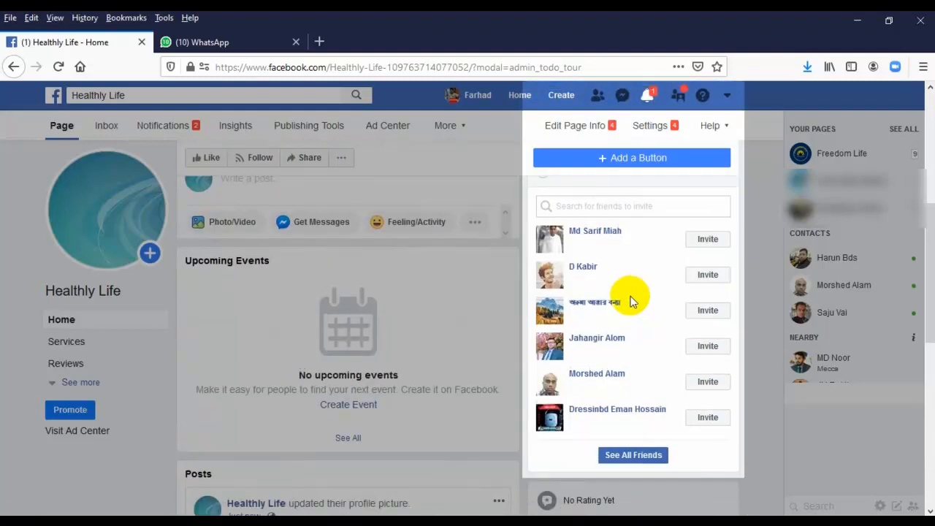
{"action": "left_click", "coordinate": [708, 245]}
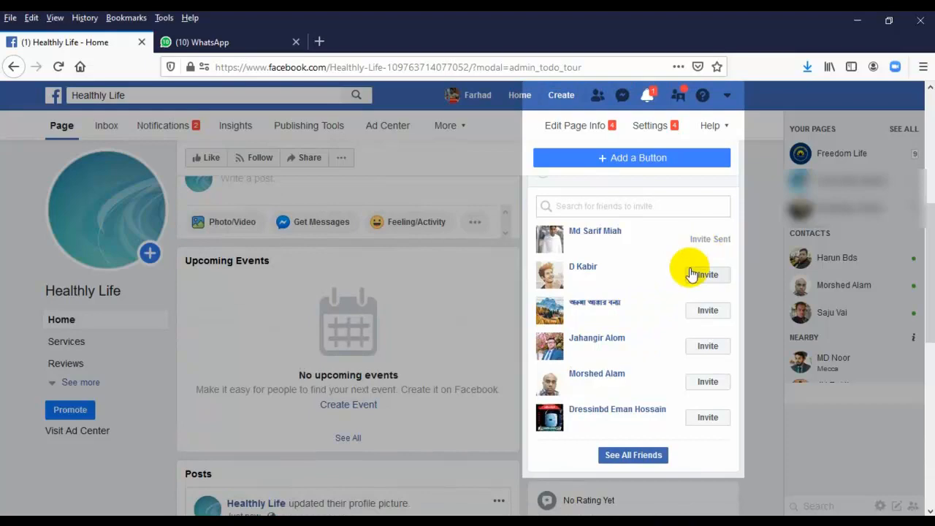
{"action": "double_click", "coordinate": [706, 347]}
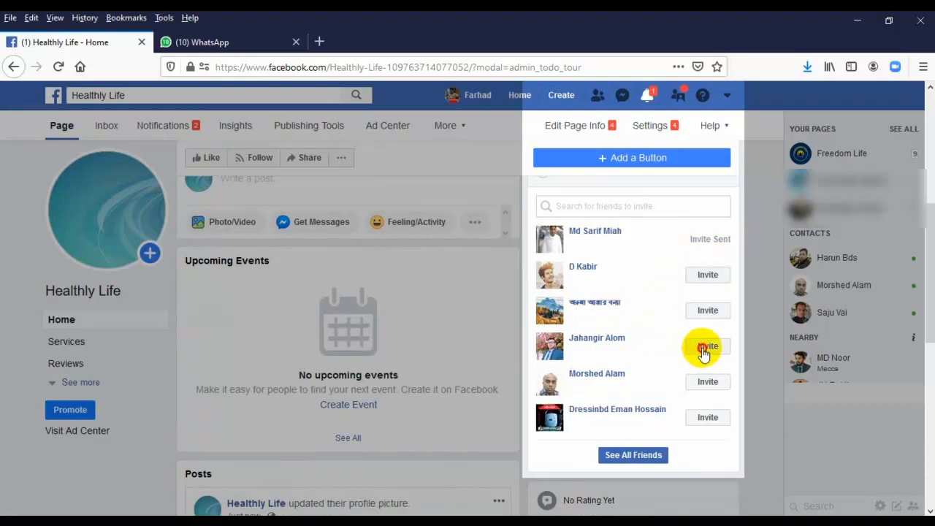
{"action": "left_click", "coordinate": [706, 381]}
{"action": "left_click", "coordinate": [708, 418]}
Close the Set Your Page Up For Success tip
{"action": "scroll", "coordinate": [651, 316], "scroll_direction": "up", "scroll_amount": 3}
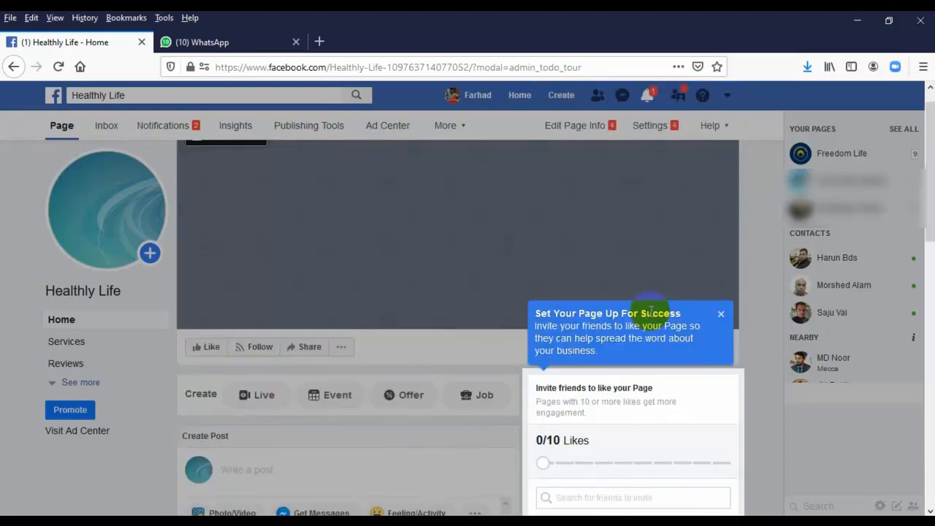
{"action": "scroll", "coordinate": [650, 315], "scroll_direction": "down", "scroll_amount": 1}
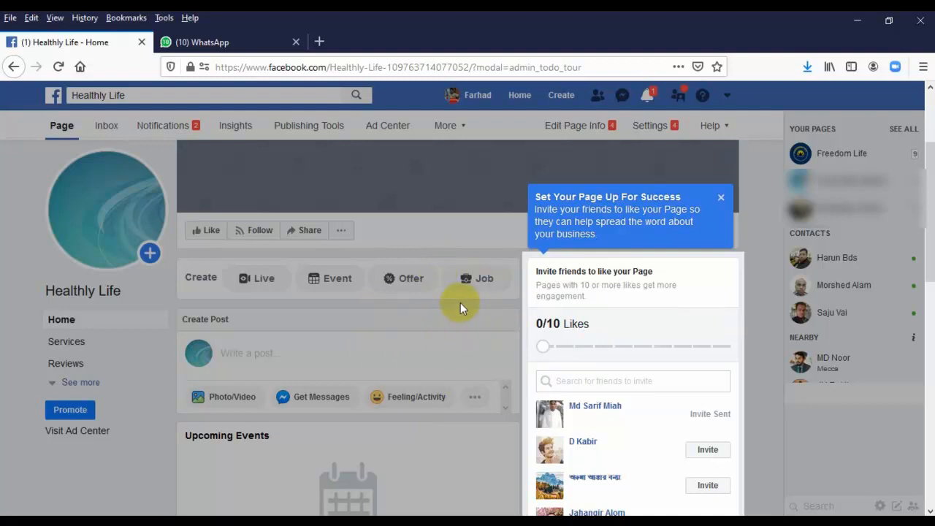
{"action": "scroll", "coordinate": [460, 302], "scroll_direction": "down", "scroll_amount": 6}
{"action": "scroll", "coordinate": [465, 303], "scroll_direction": "down", "scroll_amount": 3}
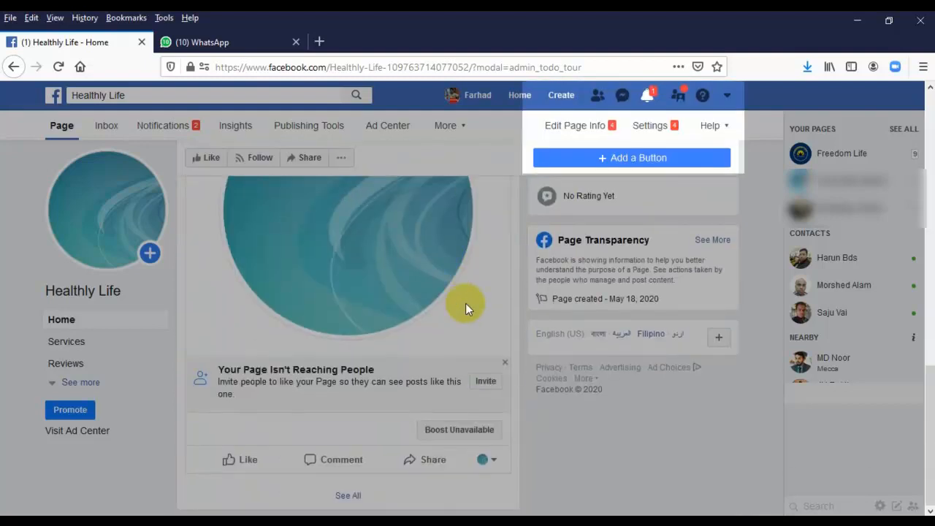
{"action": "scroll", "coordinate": [466, 303], "scroll_direction": "up", "scroll_amount": 10}
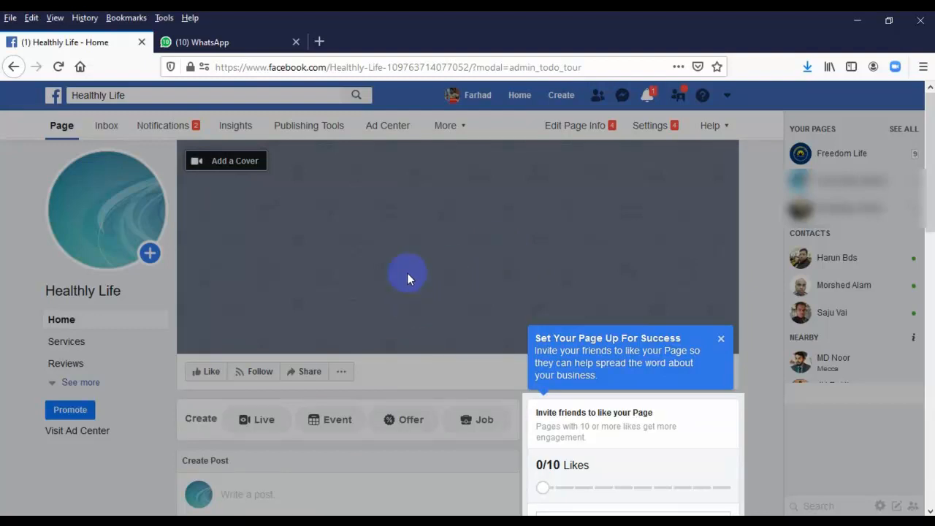
{"action": "left_click", "coordinate": [721, 341]}
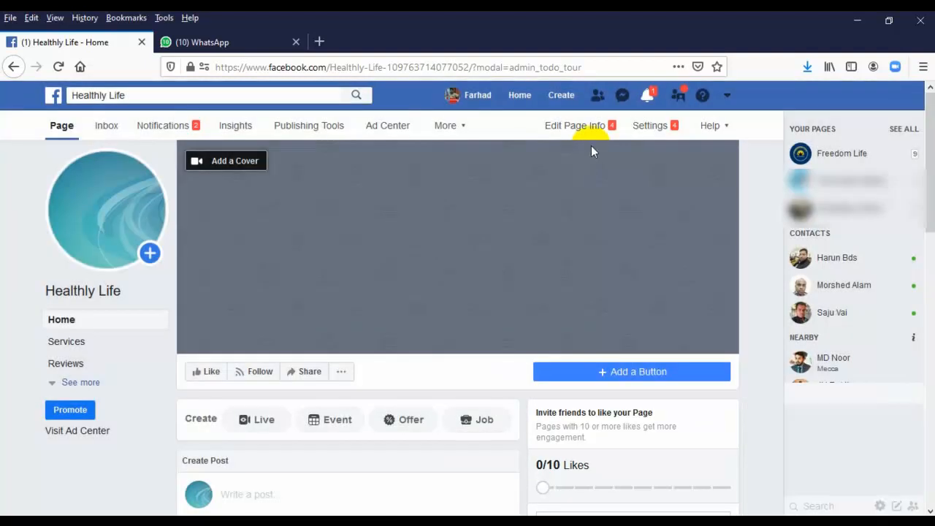
Review Healthly Life's General Settings, then go back to the News Feed home
{"action": "left_click", "coordinate": [647, 125]}
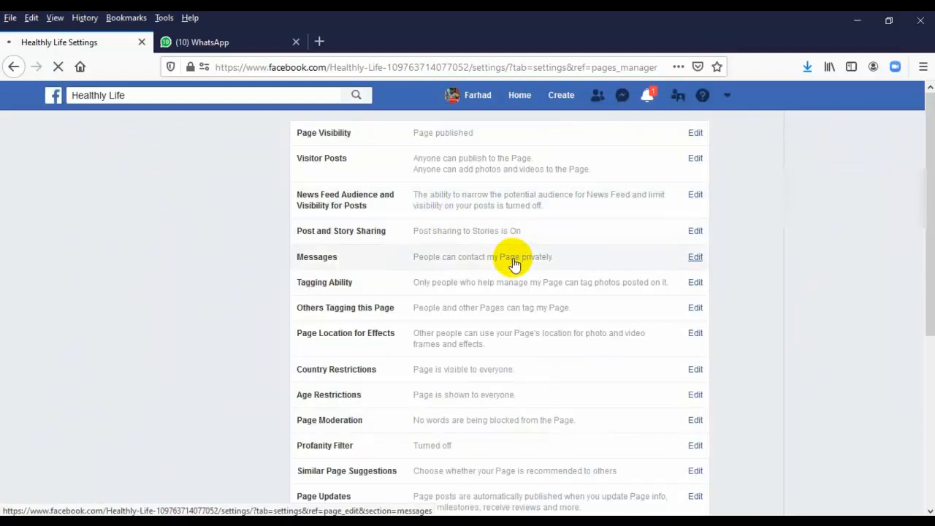
{"action": "scroll", "coordinate": [511, 265], "scroll_direction": "down", "scroll_amount": 4}
{"action": "scroll", "coordinate": [507, 268], "scroll_direction": "up", "scroll_amount": 4}
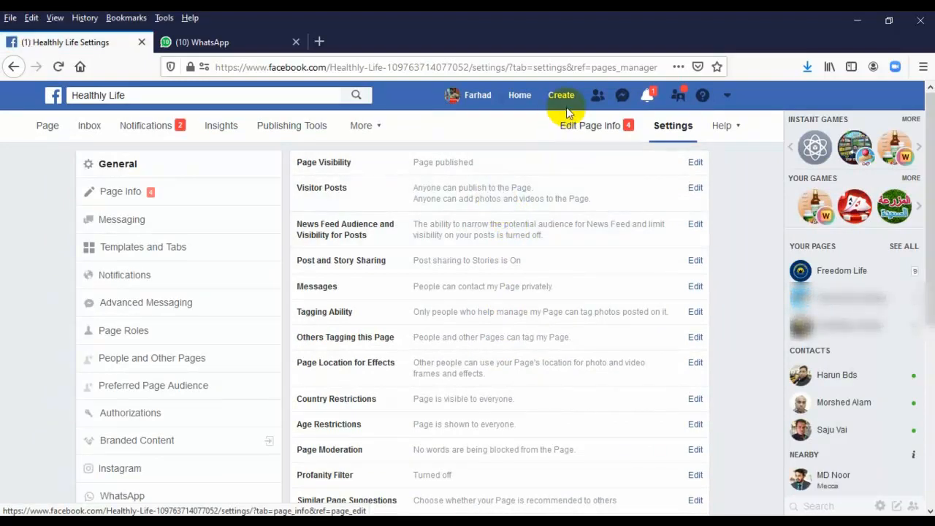
{"action": "left_click", "coordinate": [523, 101]}
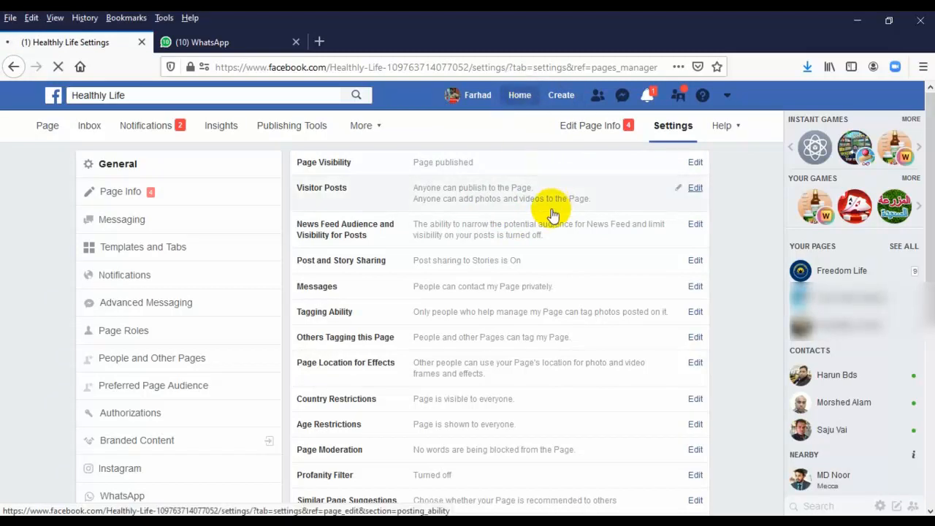